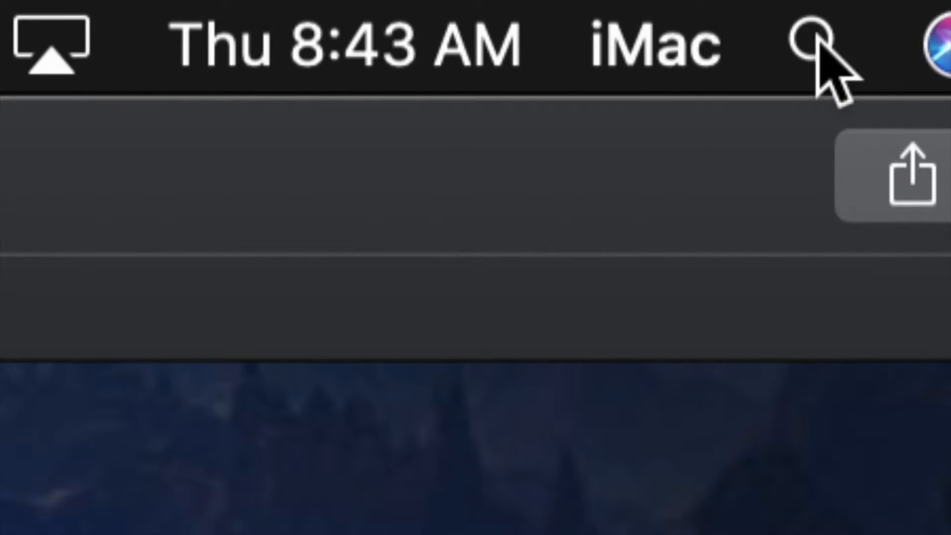
Search for "disk" with Spotlight and open Disk Utility
{"action": "left_click", "coordinate": [813, 46]}
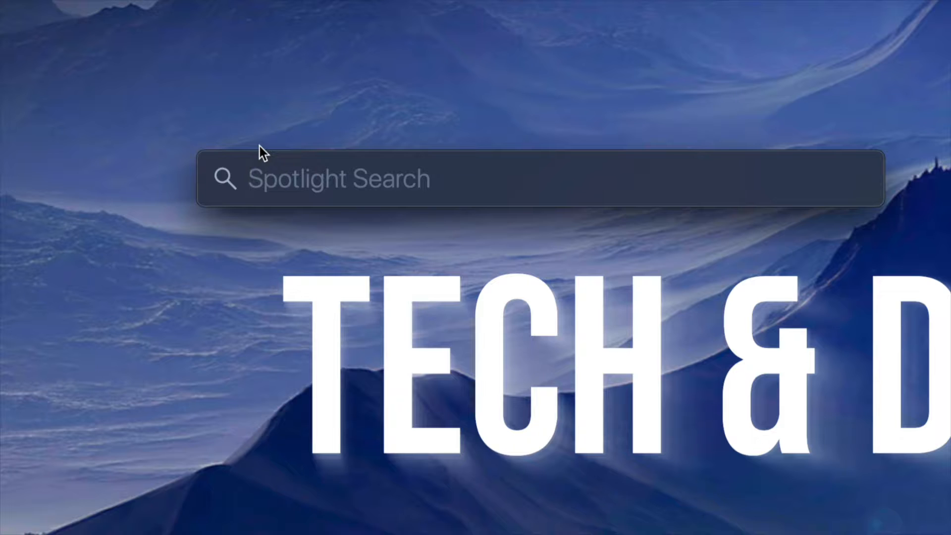
{"action": "type", "text": "disk"}
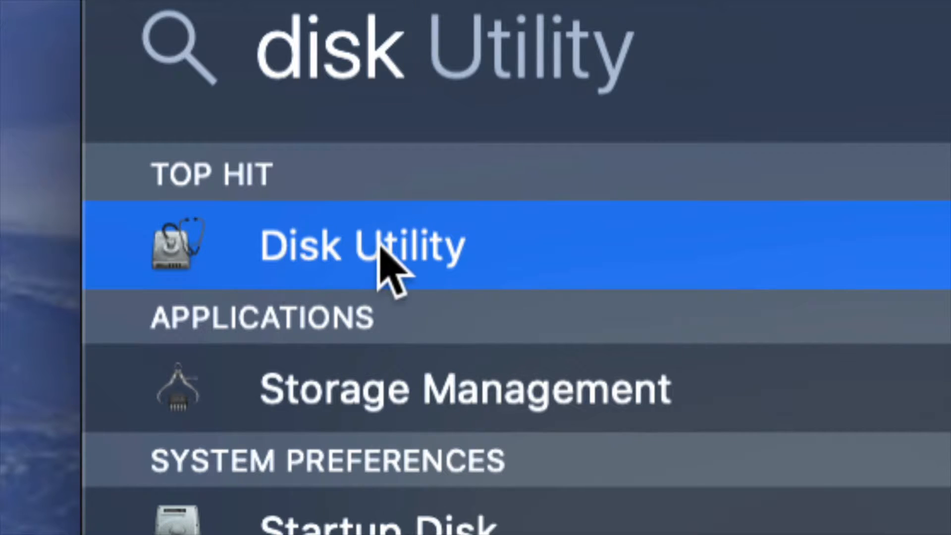
{"action": "left_click", "coordinate": [376, 248]}
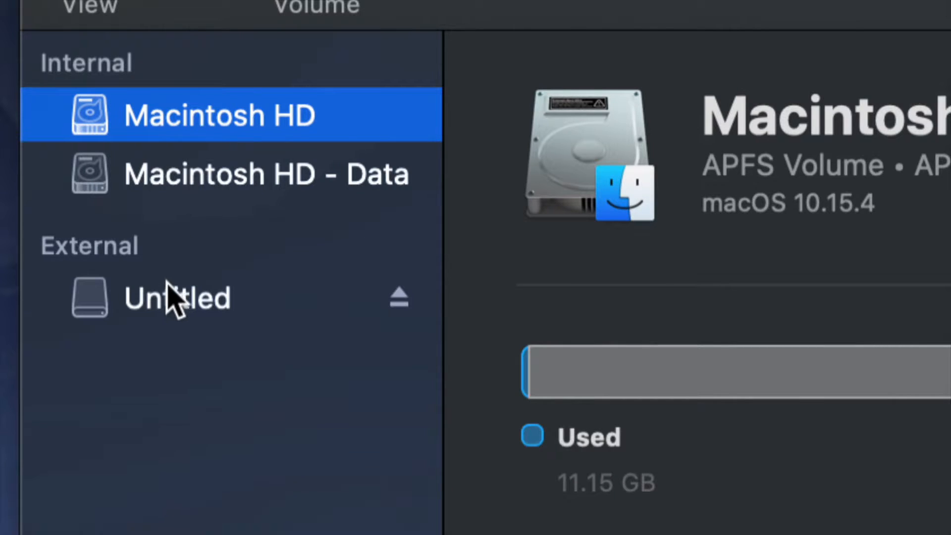
Show all devices instead of only volumes and select the external WD Elements drive
{"action": "left_click", "coordinate": [160, 293]}
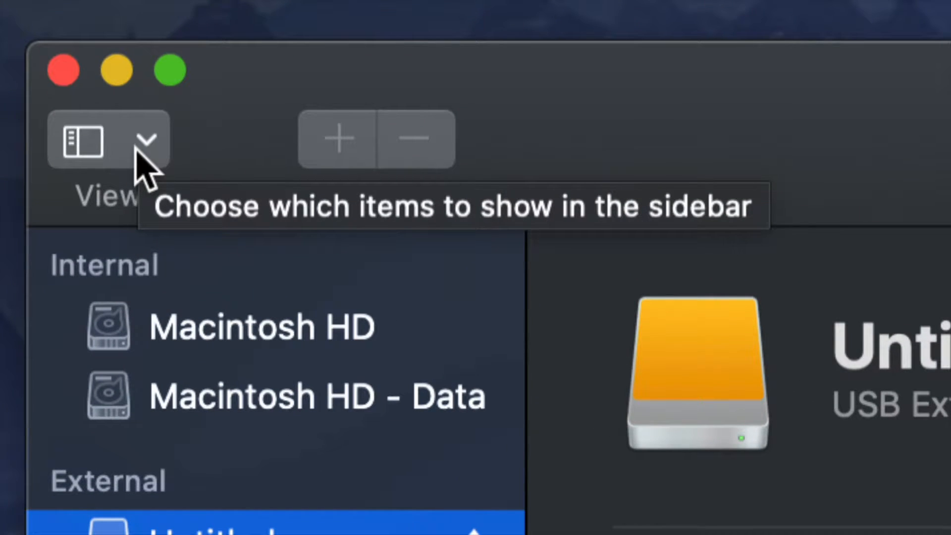
{"action": "left_click", "coordinate": [139, 154]}
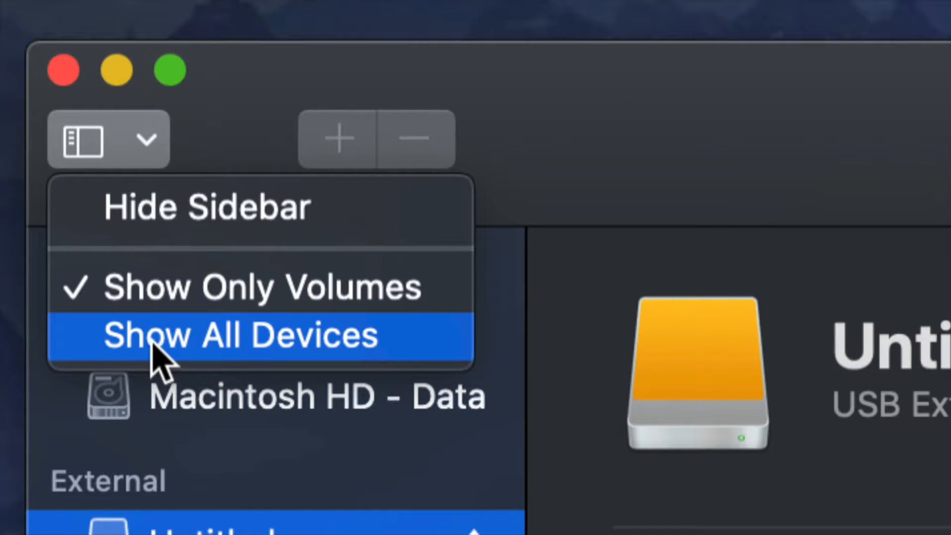
{"action": "left_click", "coordinate": [270, 351]}
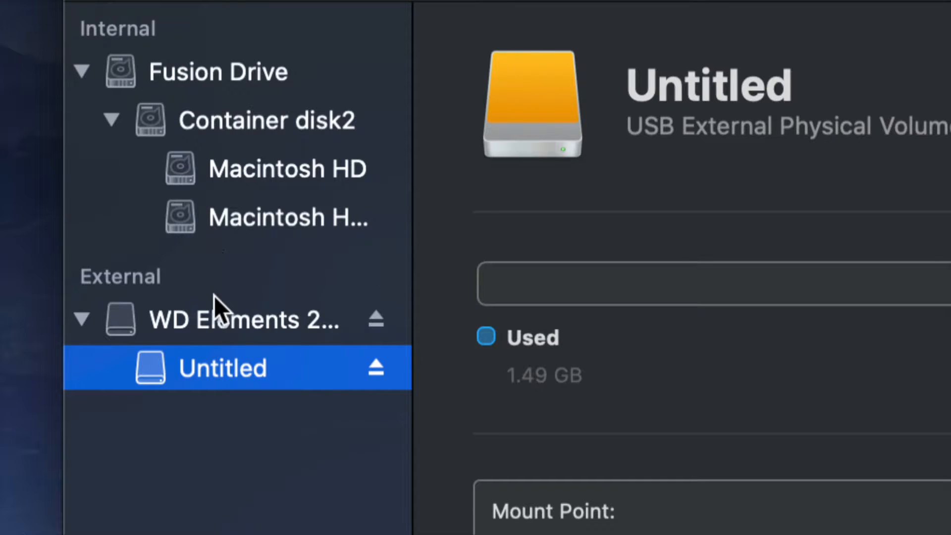
{"action": "left_click", "coordinate": [272, 318]}
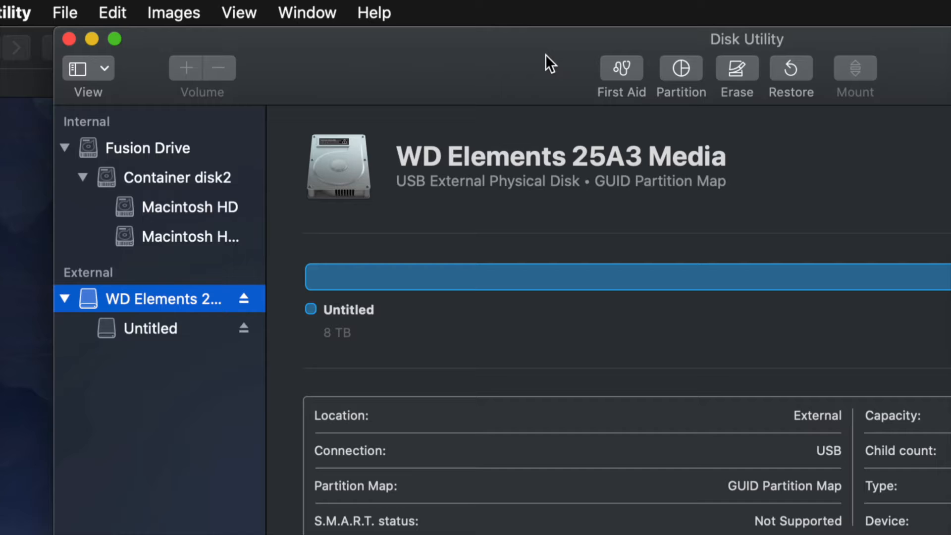
{"action": "left_click_drag", "start_coordinate": [546, 54], "coordinate": [396, 40]}
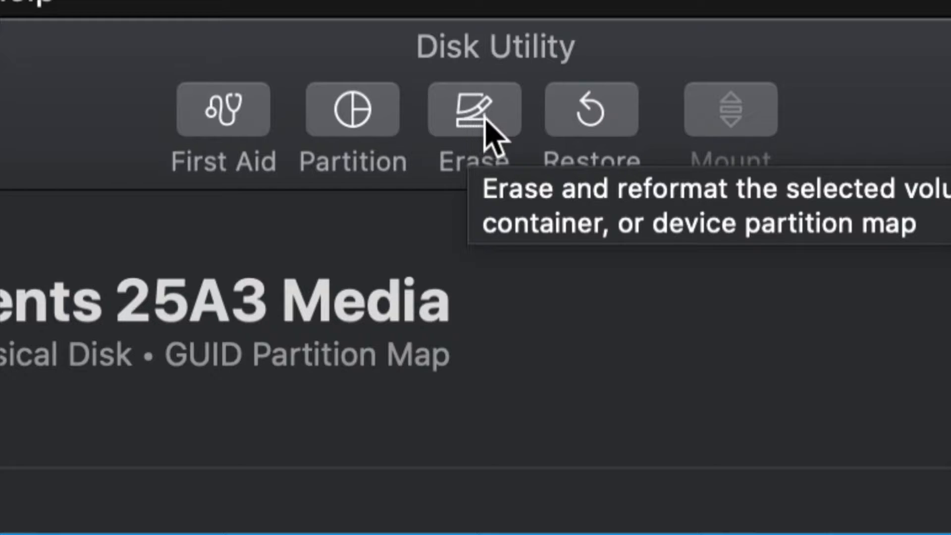
Start erasing the WD Elements drive with the ExFAT format and the GUID Partition Map scheme
{"action": "left_click", "coordinate": [475, 115]}
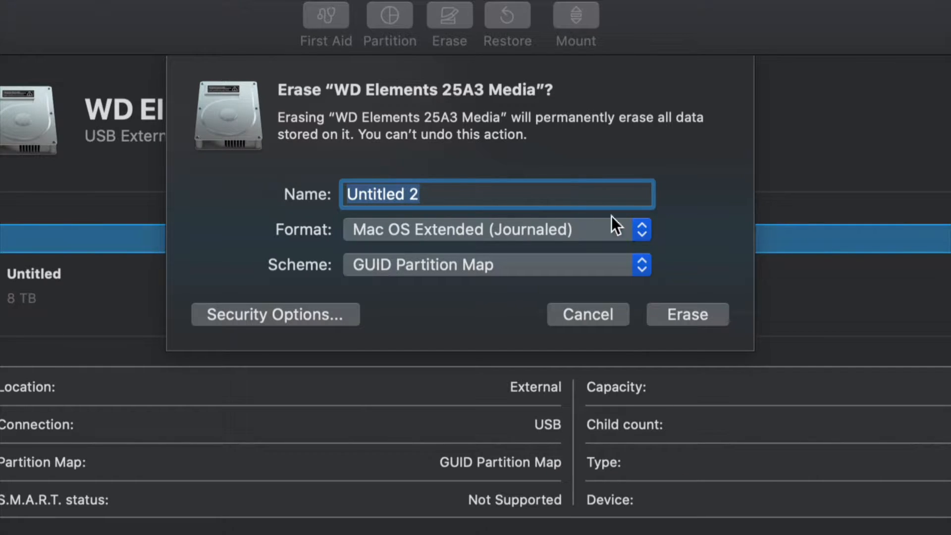
{"action": "left_click", "coordinate": [632, 228]}
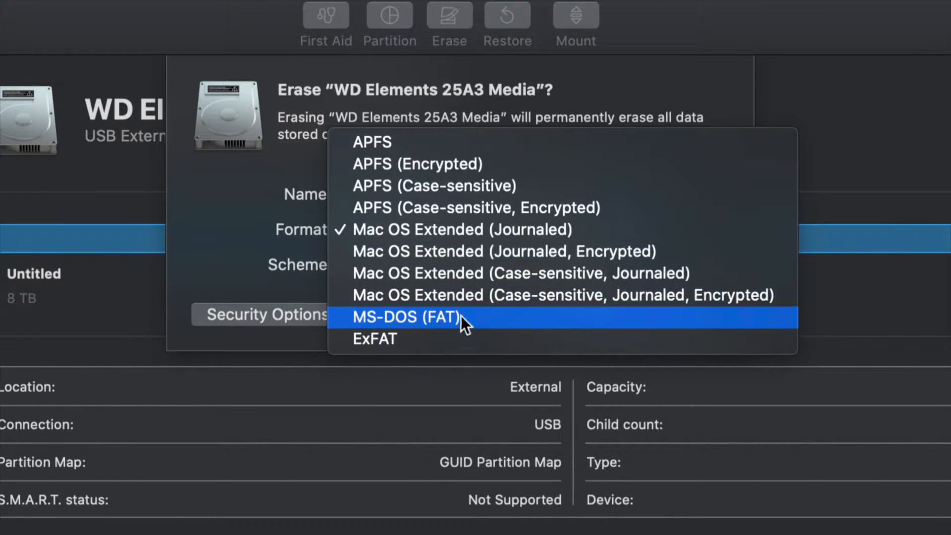
{"action": "left_click", "coordinate": [371, 347]}
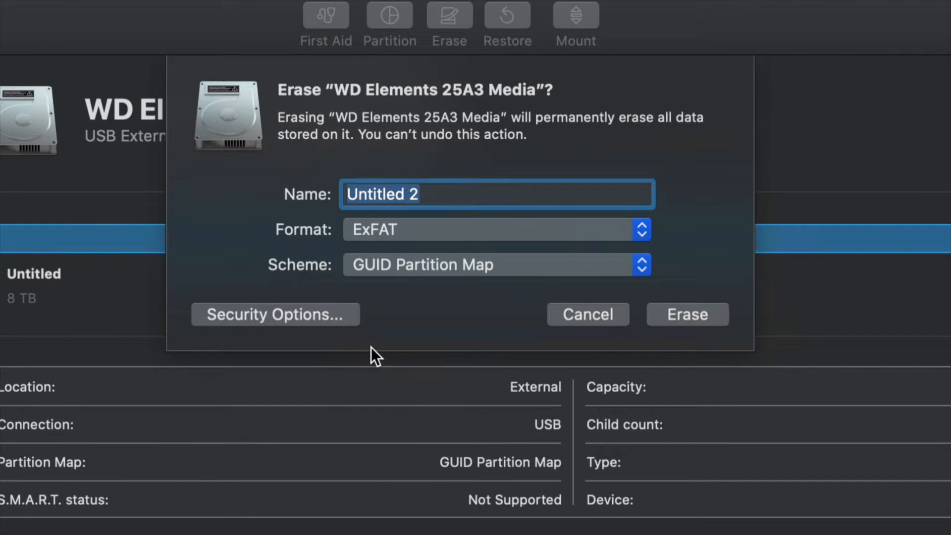
{"action": "left_click", "coordinate": [479, 266]}
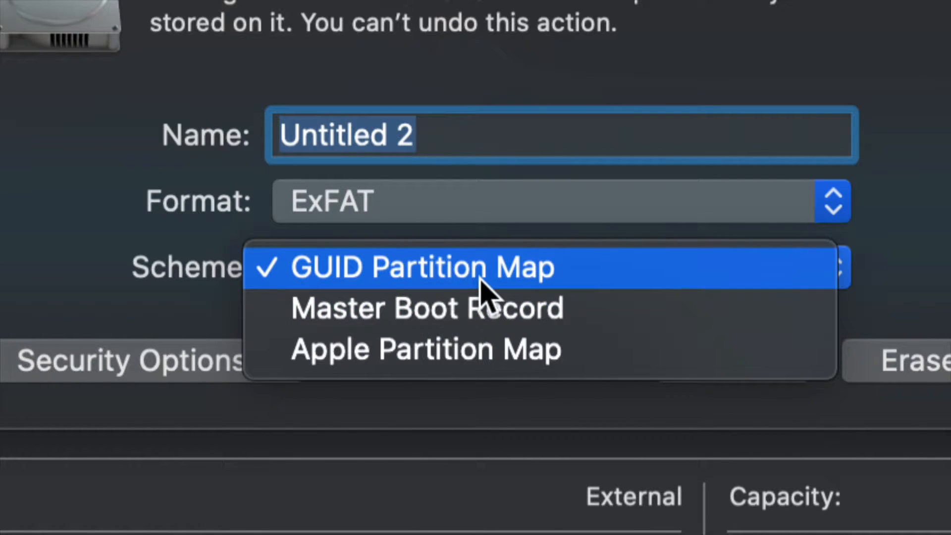
{"action": "left_click", "coordinate": [407, 279]}
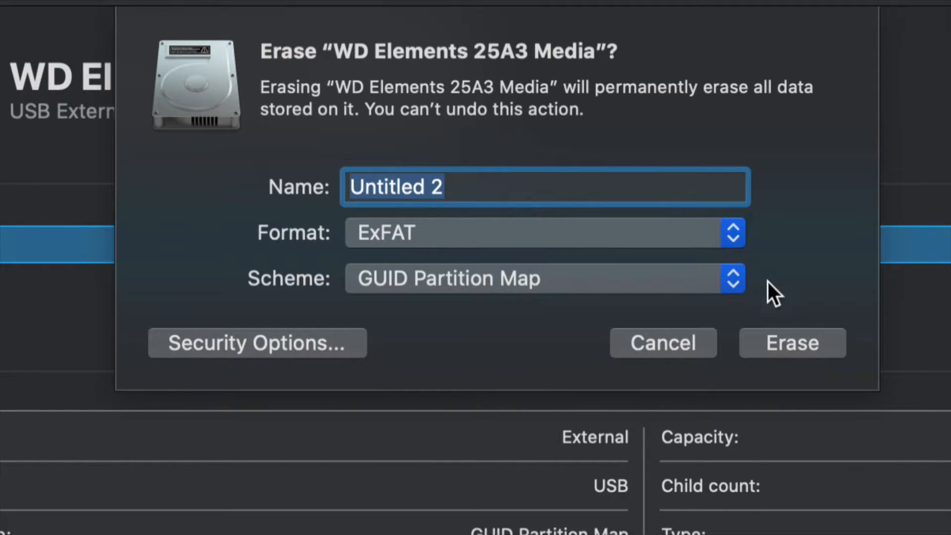
Set the erase format of the WD Elements drive to Mac OS Extended (Journaled)
{"action": "left_click", "coordinate": [738, 239]}
{"action": "left_click", "coordinate": [692, 230]}
{"action": "left_click", "coordinate": [720, 237]}
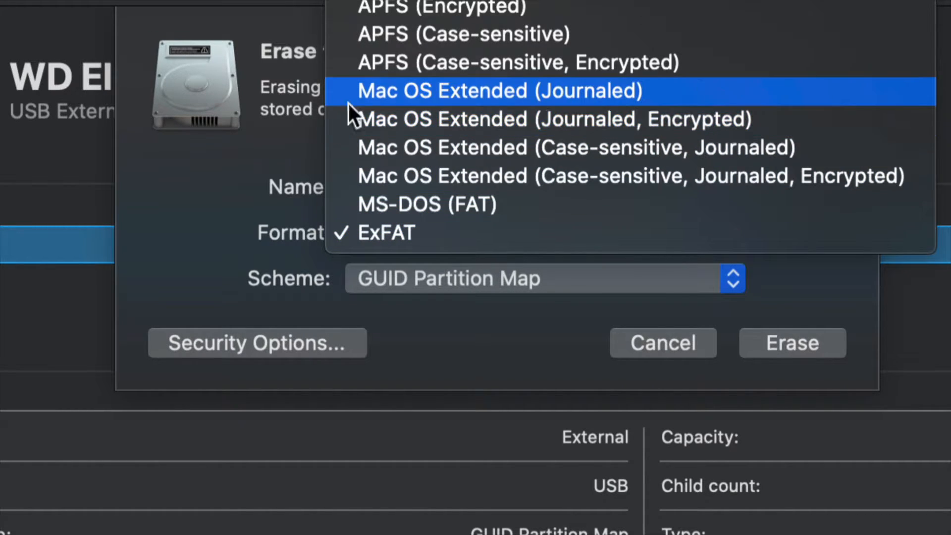
{"action": "left_click", "coordinate": [403, 92]}
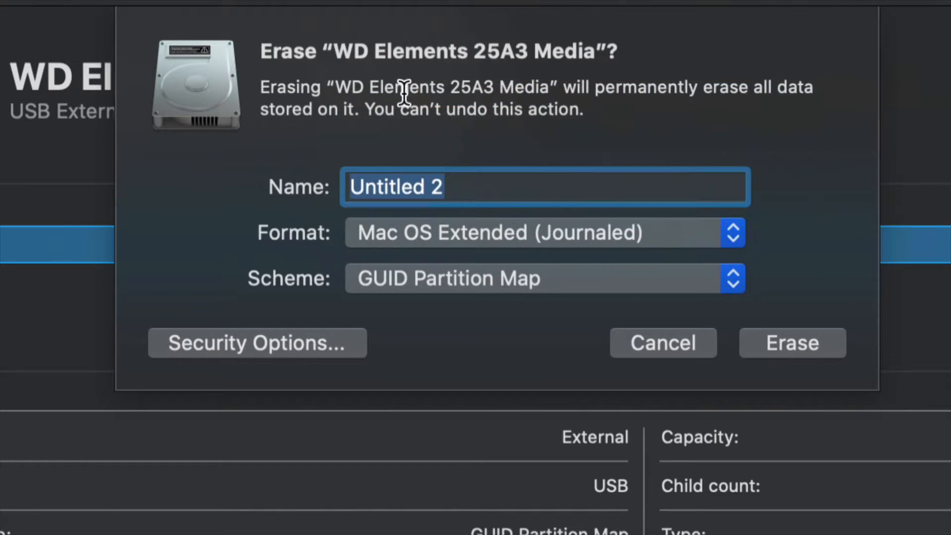
Set the format back to ExFAT and erase the WD Elements drive, closing the finished erase report
{"action": "left_click", "coordinate": [706, 240]}
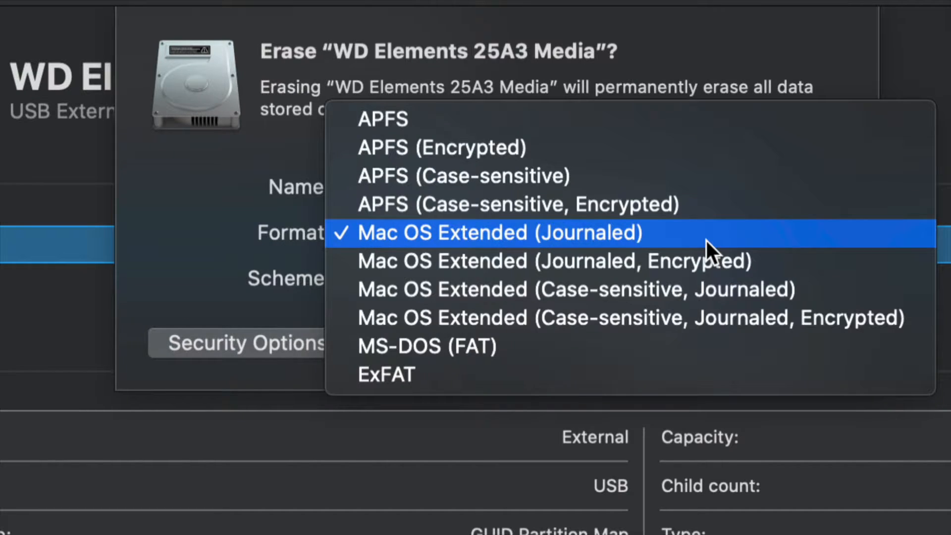
{"action": "left_click", "coordinate": [522, 382]}
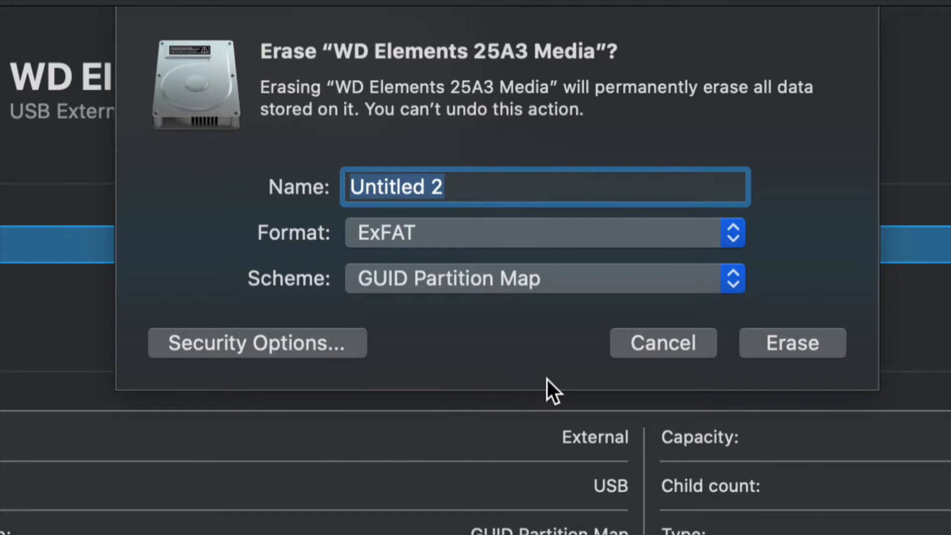
{"action": "left_click", "coordinate": [821, 346]}
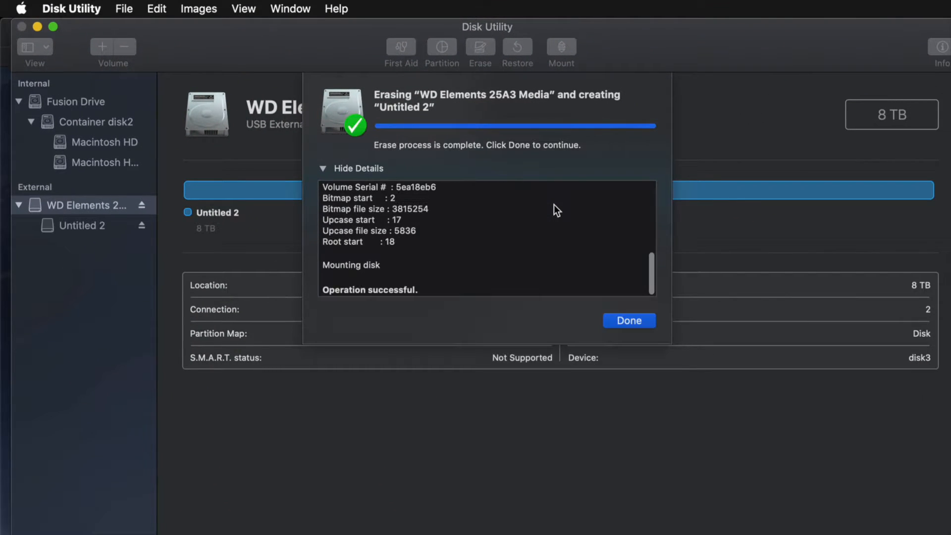
{"action": "left_click", "coordinate": [629, 320]}
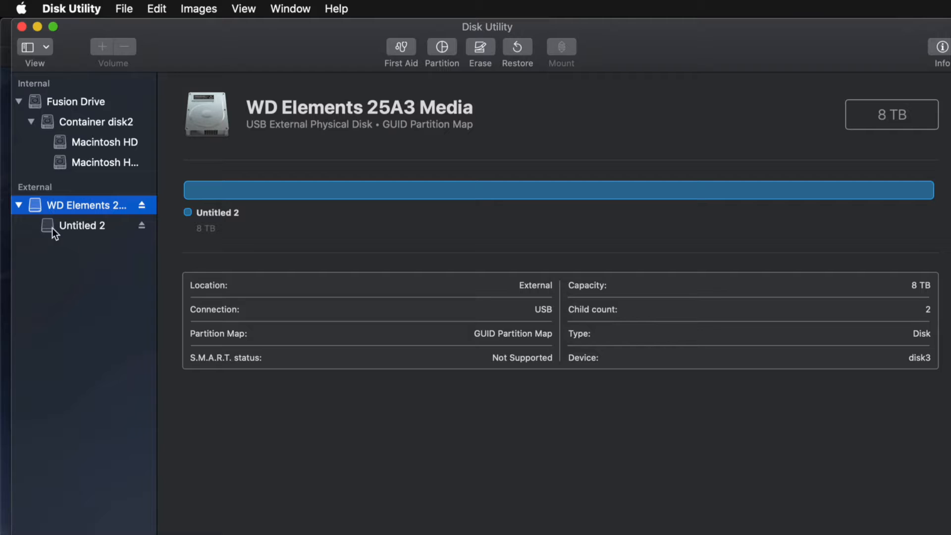
Try the Mac OS Extended (Journaled) and ExFAT formats for erasing the Untitled 2 volume, and cancel the erase
{"action": "left_click", "coordinate": [59, 228]}
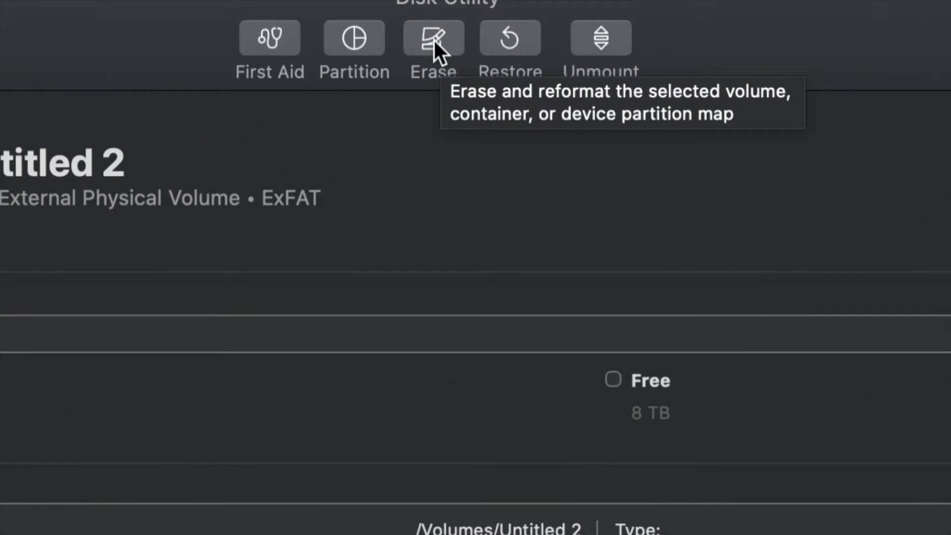
{"action": "left_click", "coordinate": [433, 39]}
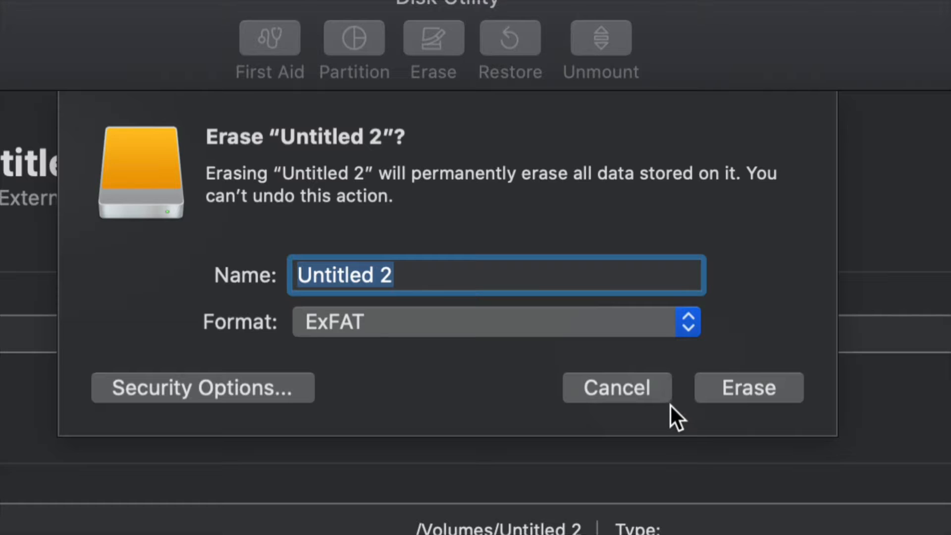
{"action": "left_click", "coordinate": [688, 323]}
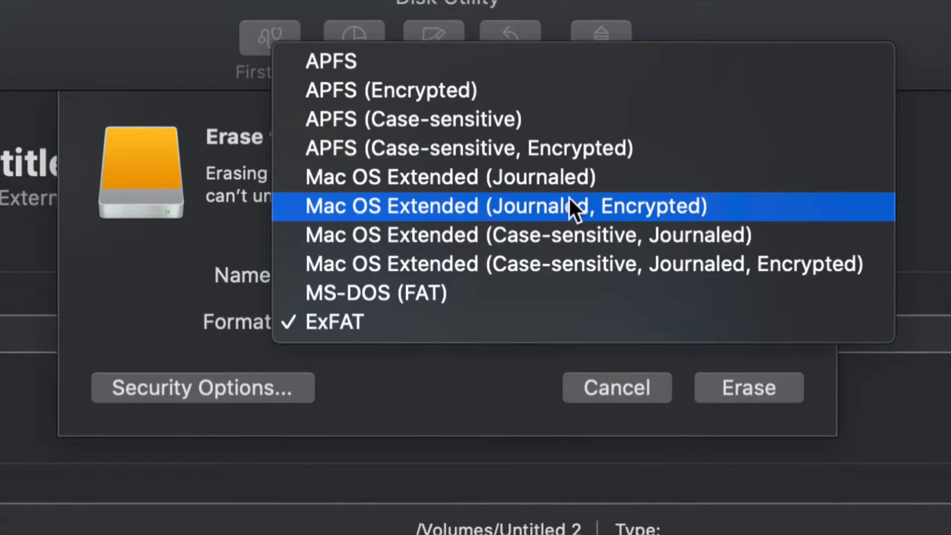
{"action": "left_click", "coordinate": [553, 177]}
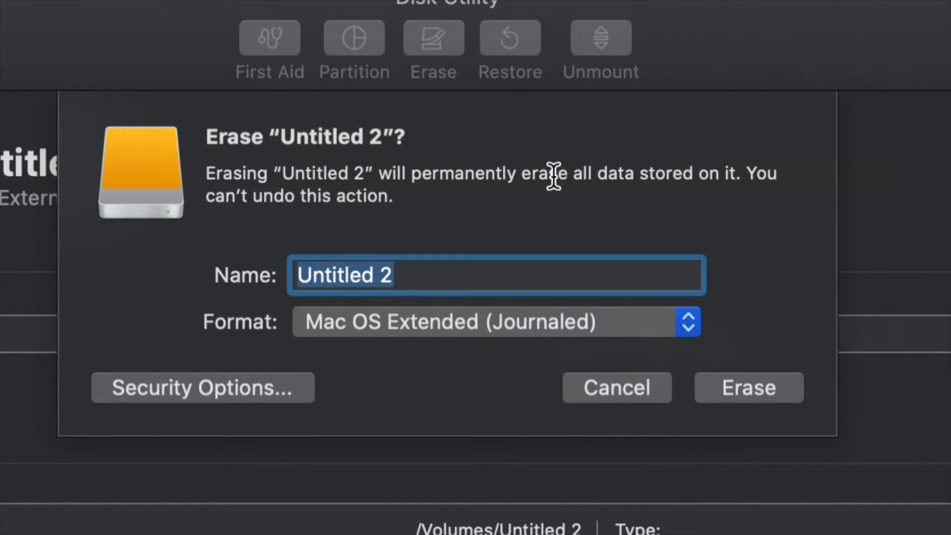
{"action": "left_click", "coordinate": [584, 325]}
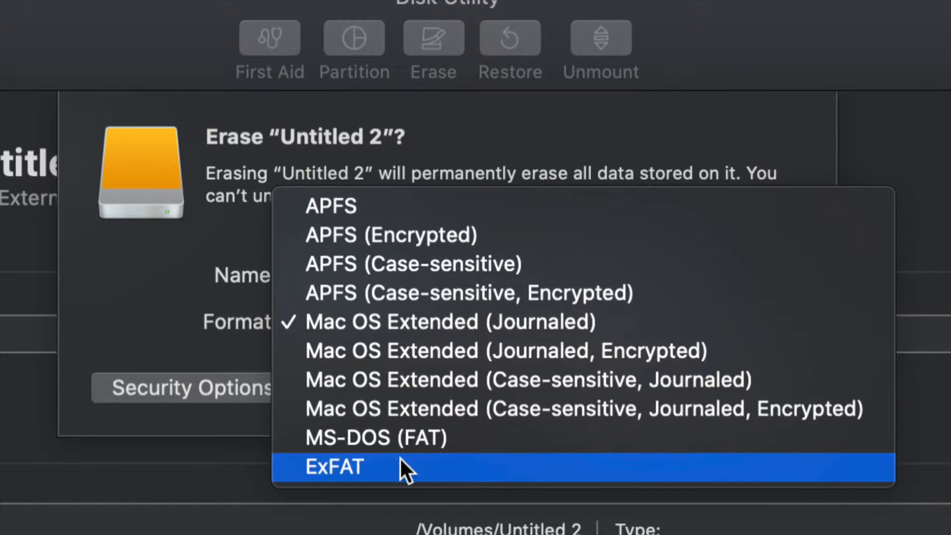
{"action": "left_click", "coordinate": [394, 469]}
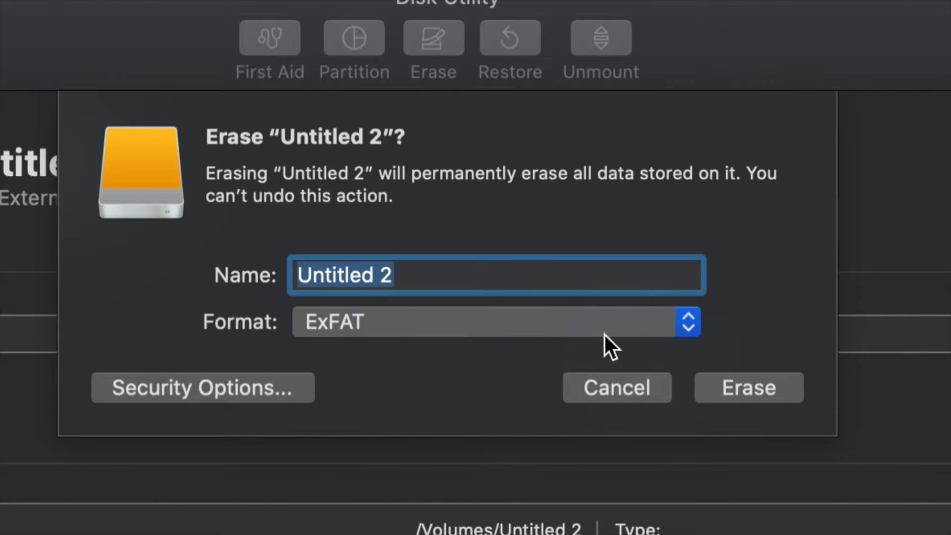
{"action": "left_click", "coordinate": [623, 330]}
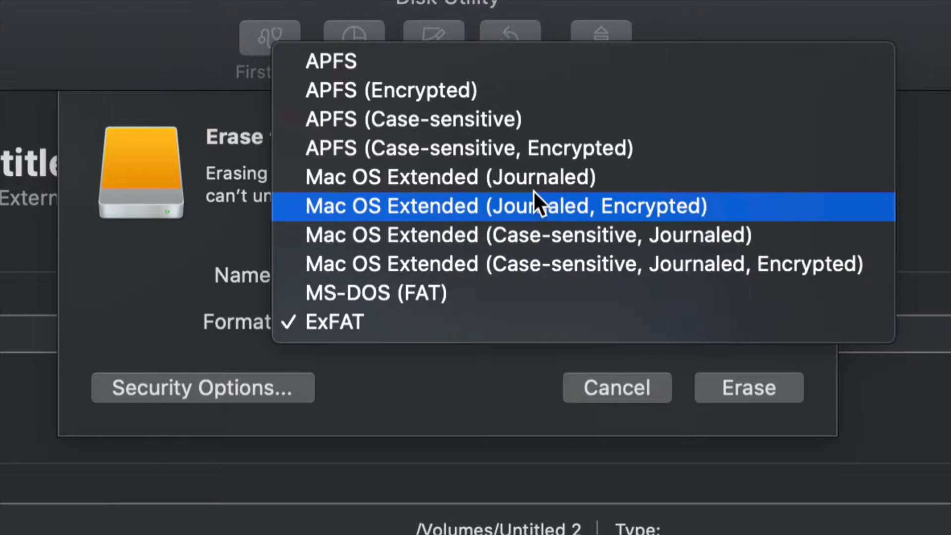
{"action": "left_click", "coordinate": [527, 177]}
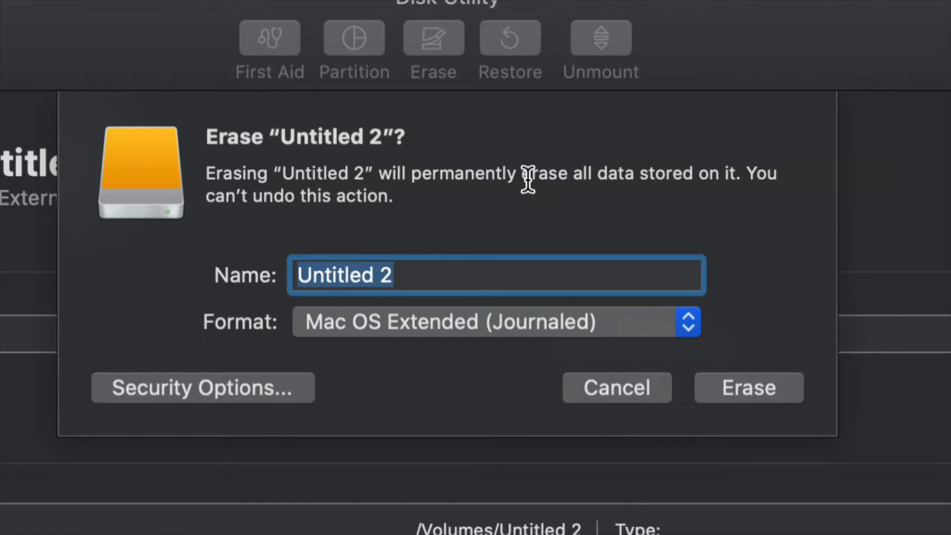
{"action": "left_click", "coordinate": [656, 381]}
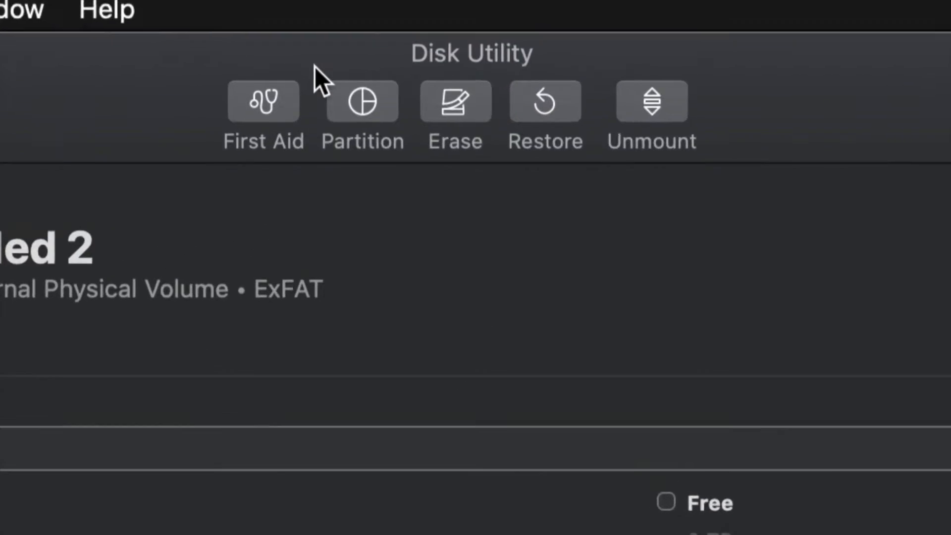
Start partitioning the WD Elements drive and set the Untitled 2 partition's format to Mac OS Extended (Journaled)
{"action": "left_click", "coordinate": [359, 110]}
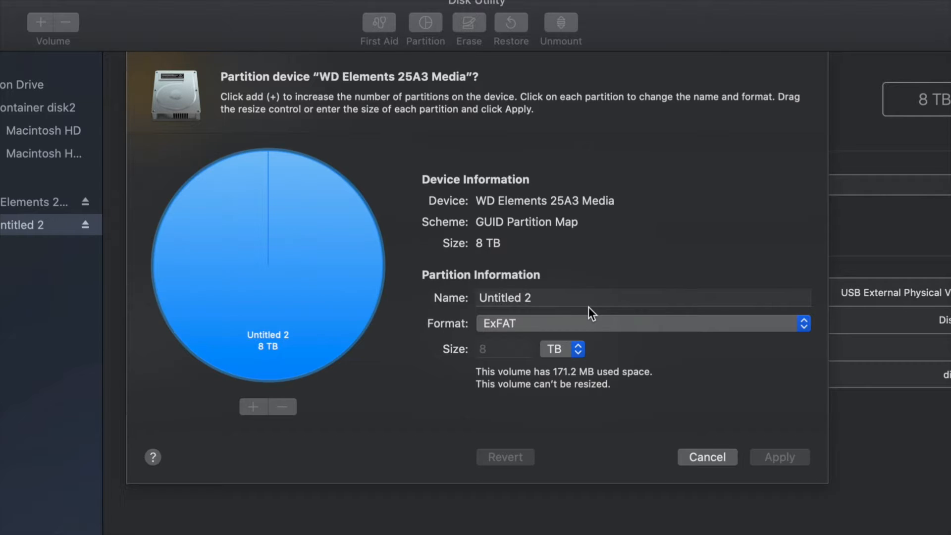
{"action": "left_click", "coordinate": [525, 322]}
{"action": "left_click", "coordinate": [598, 242]}
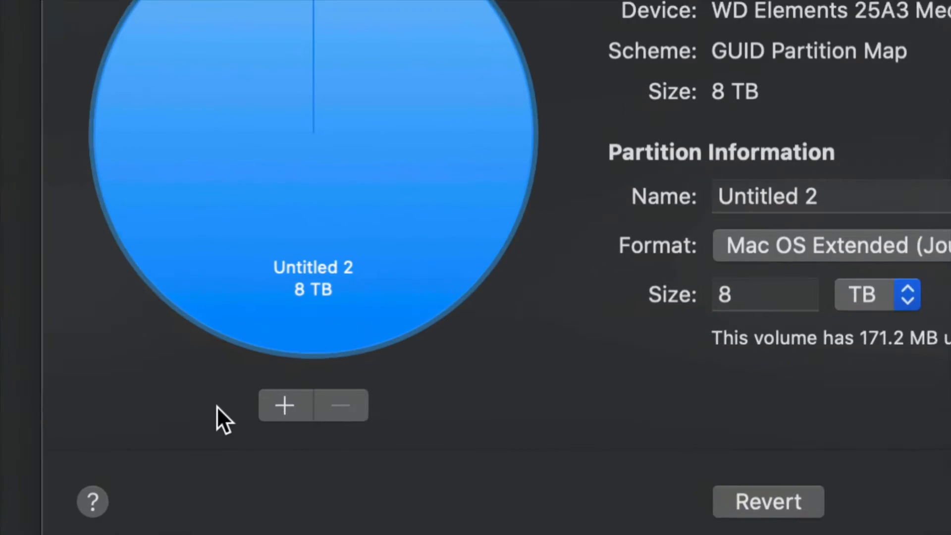
Add three more partitions to split the 8 TB drive into four equal 2 TB partitions
{"action": "left_click", "coordinate": [283, 402]}
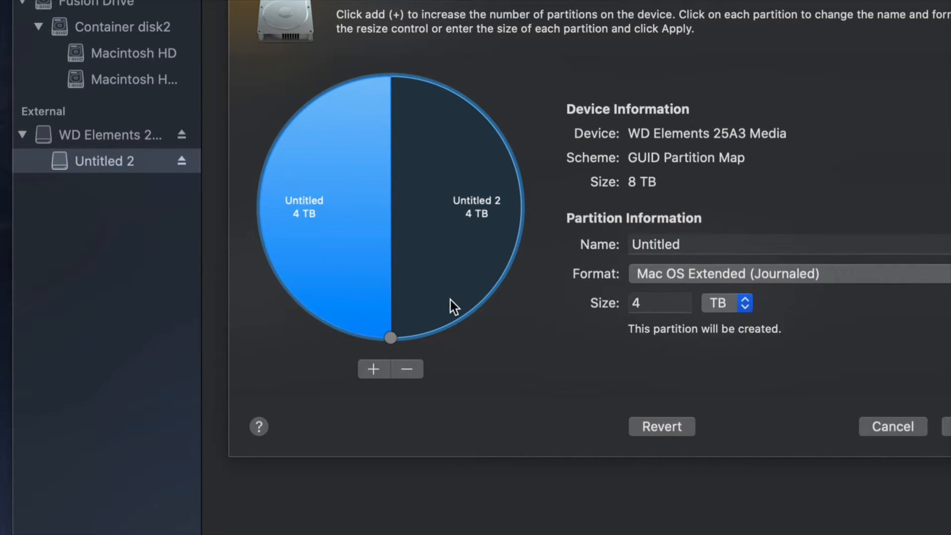
{"action": "left_click", "coordinate": [375, 370]}
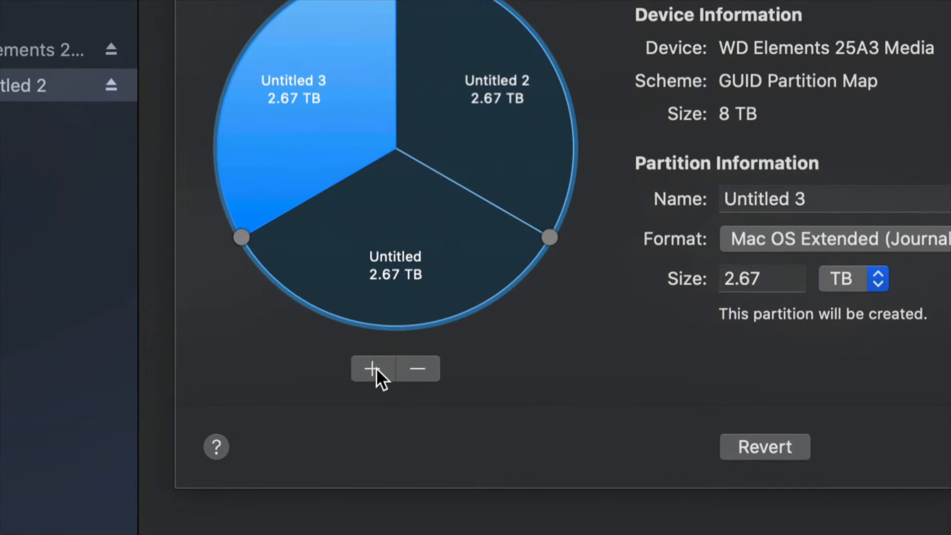
{"action": "left_click", "coordinate": [382, 370]}
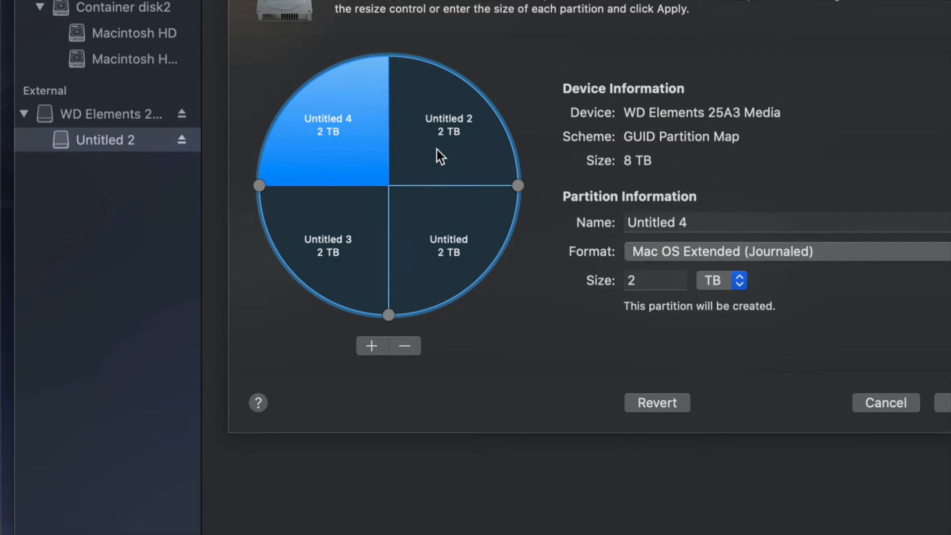
Remove the 2 TB Untitled partition from the WD Elements drive's layout
{"action": "left_click", "coordinate": [437, 150]}
{"action": "left_click", "coordinate": [775, 60]}
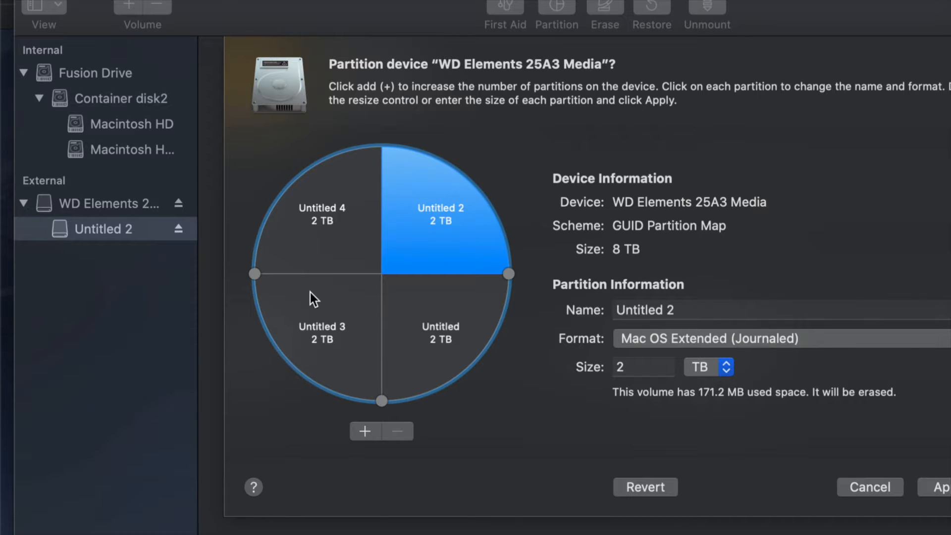
{"action": "left_click", "coordinate": [404, 329]}
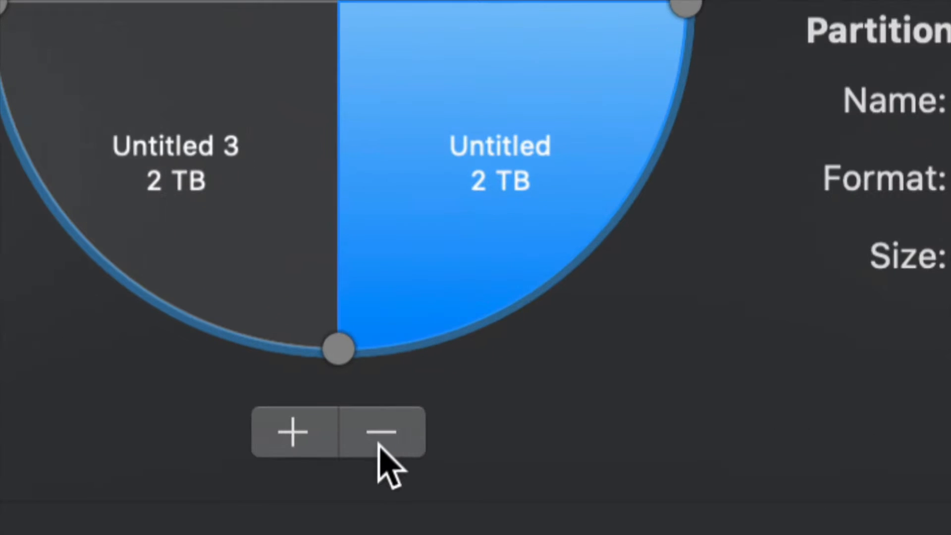
{"action": "left_click", "coordinate": [406, 431]}
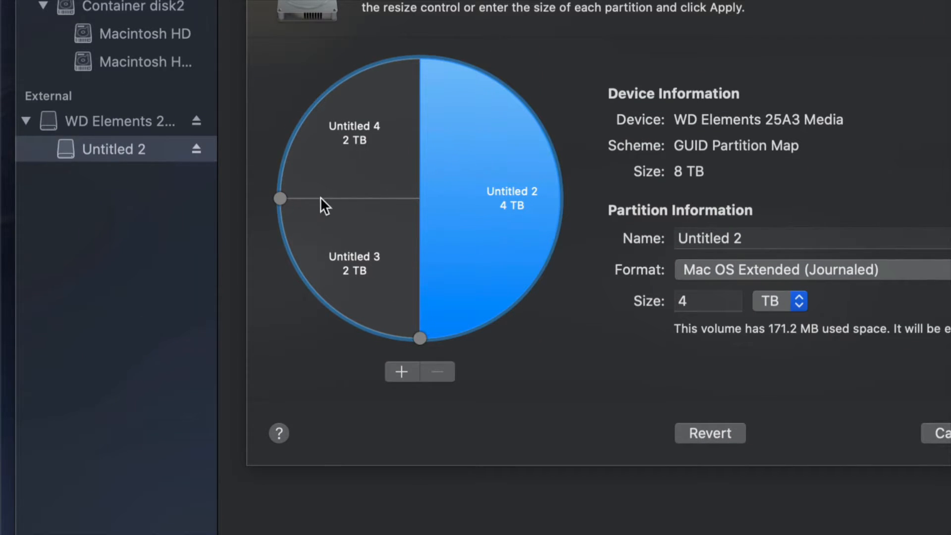
Resize the partitions to about 4.03 TB for Untitled 3 and about 1.74 TB for Untitled 4
{"action": "left_click", "coordinate": [406, 238]}
{"action": "left_click", "coordinate": [473, 242]}
{"action": "left_click", "coordinate": [397, 163]}
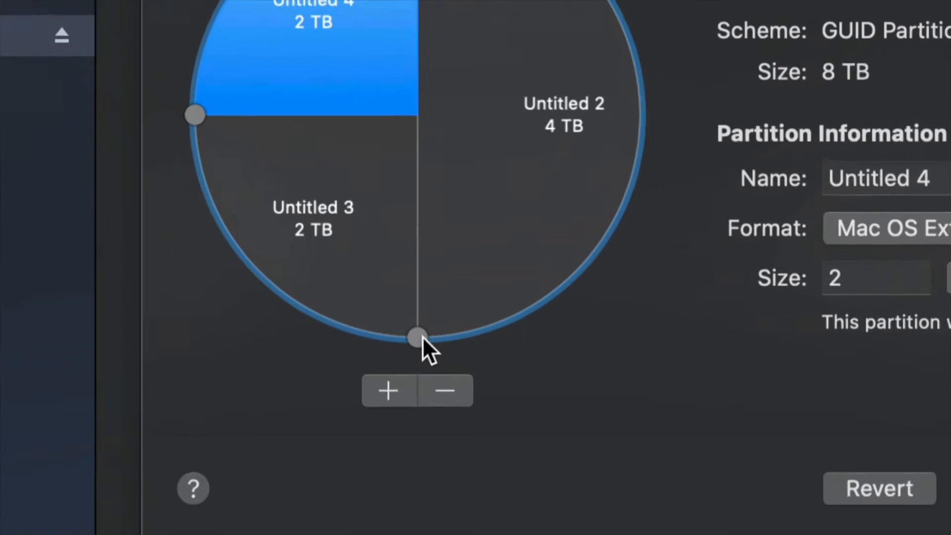
{"action": "left_click_drag", "start_coordinate": [421, 339], "coordinate": [638, 142]}
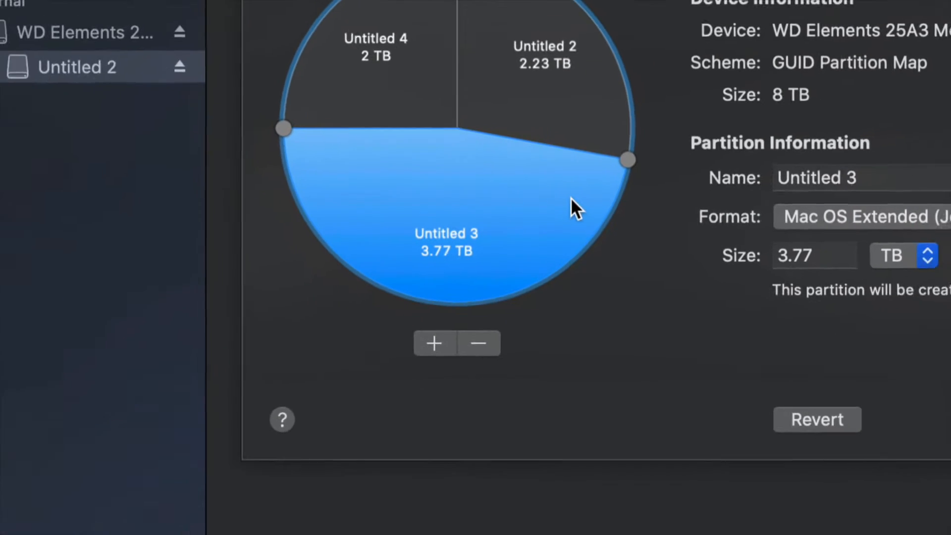
{"action": "left_click_drag", "start_coordinate": [183, 103], "coordinate": [187, 52]}
{"action": "left_click_drag", "start_coordinate": [304, 99], "coordinate": [302, 97]}
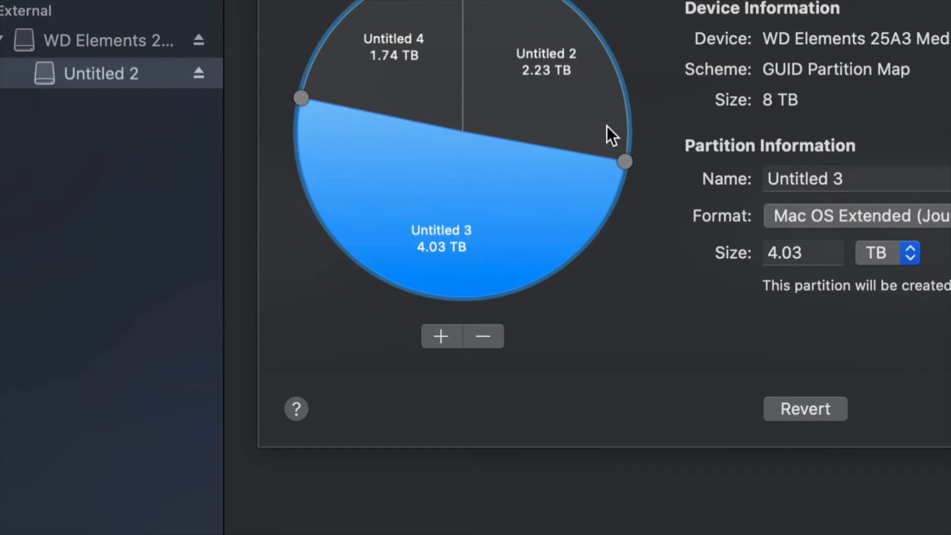
Shift the boundary between Untitled 2 and Untitled 3 until Untitled 2 takes about 3.53 TB
{"action": "left_click_drag", "start_coordinate": [619, 157], "coordinate": [585, 215]}
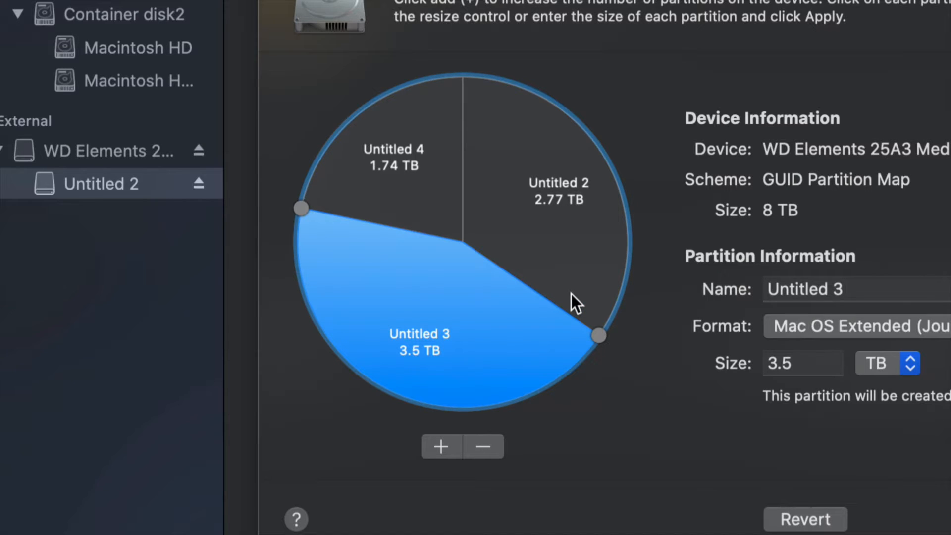
{"action": "left_click", "coordinate": [611, 302]}
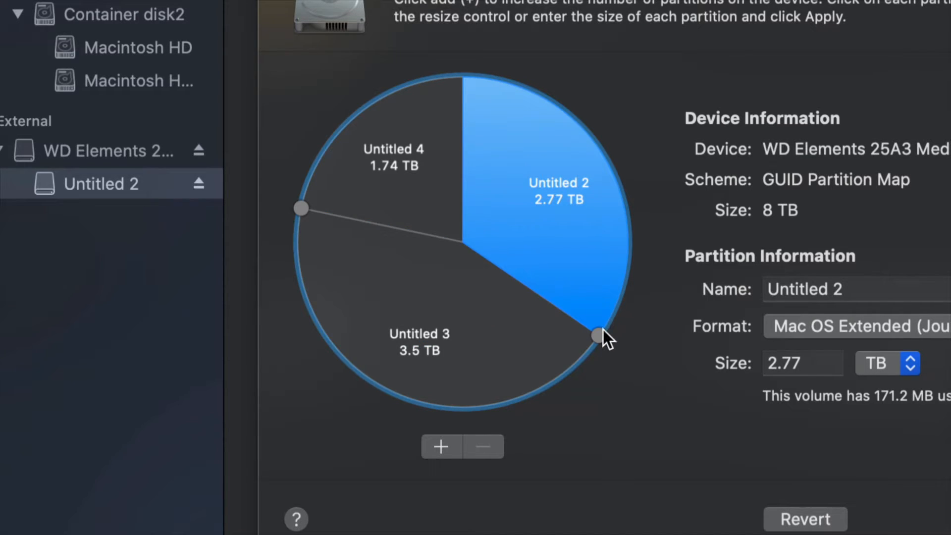
{"action": "mouse_move", "coordinate": [602, 329]}
{"action": "left_mouse_down"}
{"action": "mouse_move", "coordinate": [623, 264]}
{"action": "mouse_move", "coordinate": [598, 345]}
{"action": "mouse_move", "coordinate": [570, 364]}
{"action": "mouse_move", "coordinate": [602, 314]}
{"action": "left_mouse_up"}
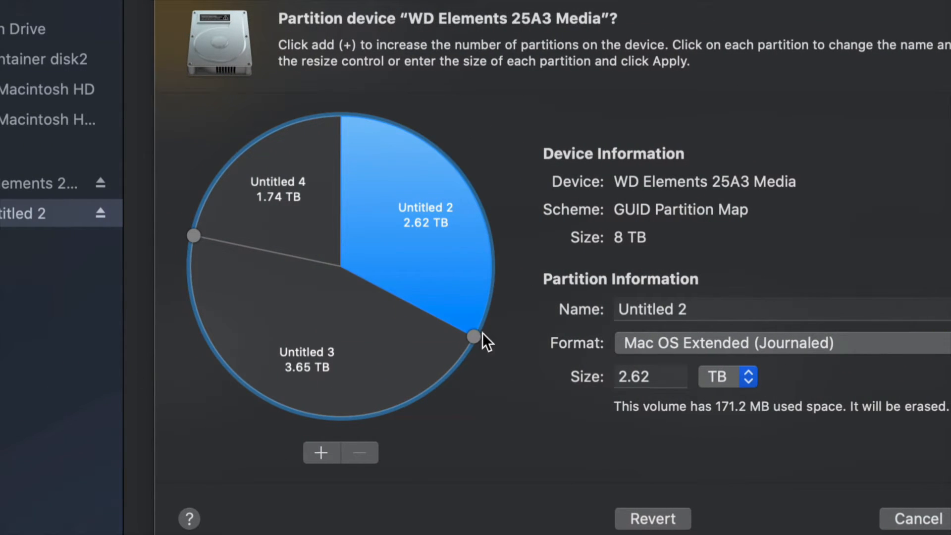
{"action": "left_click_drag", "start_coordinate": [483, 332], "coordinate": [404, 430]}
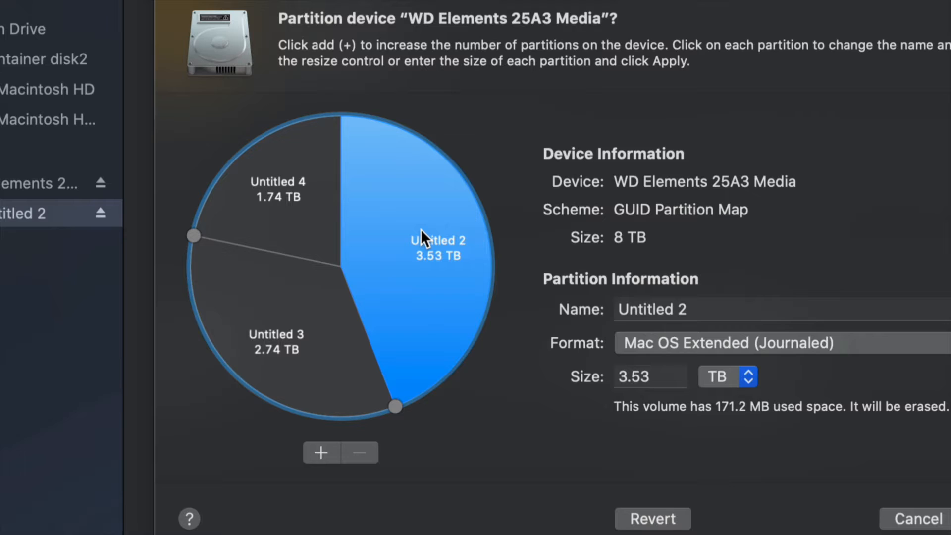
Rename the Untitled 2 partition as timemachine
{"action": "left_click", "coordinate": [721, 311]}
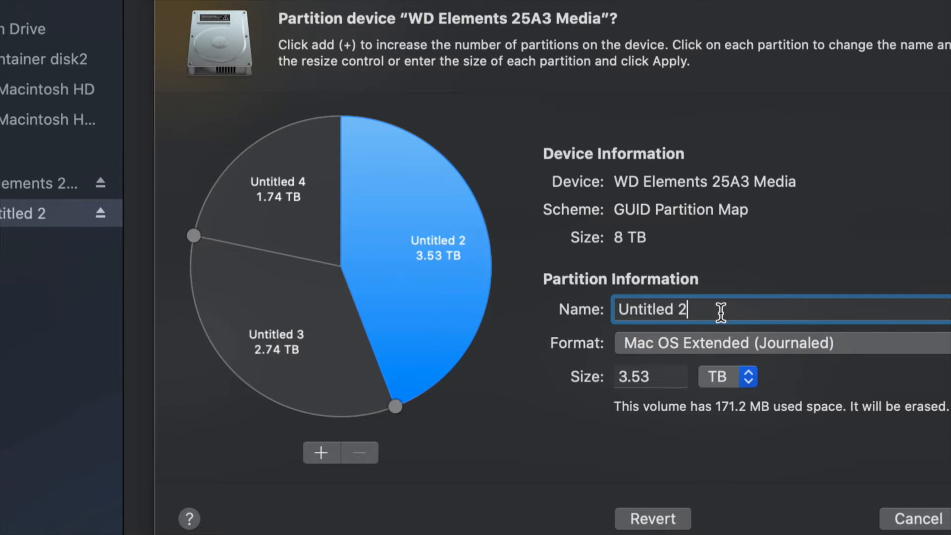
{"action": "key", "text": "super+a"}
{"action": "type", "text": "timemachn"}
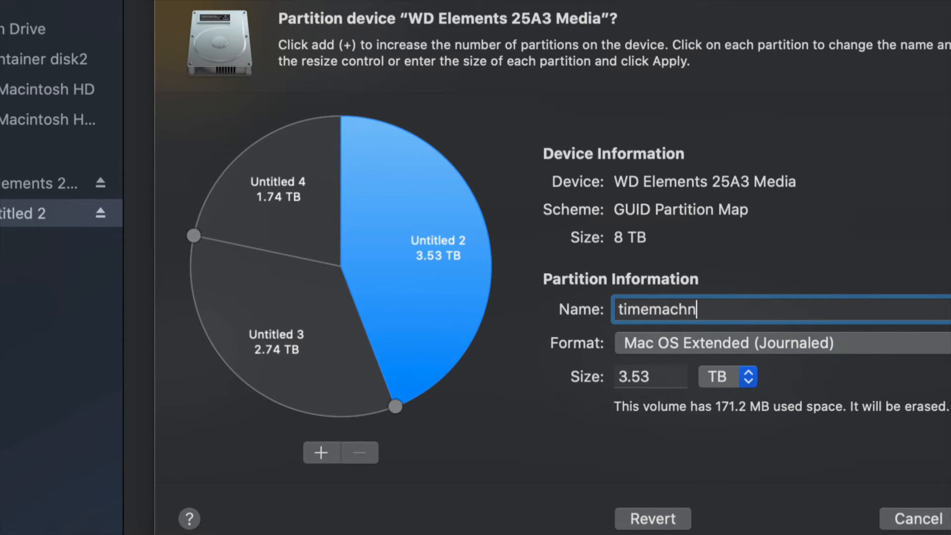
{"action": "key", "text": "BackSpace"}
{"action": "type", "text": "ine"}
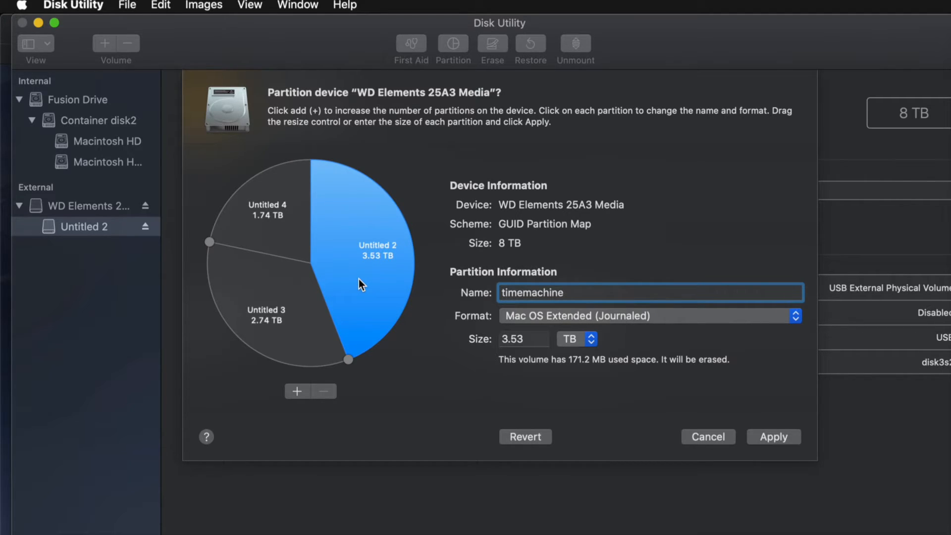
Rename the Untitled 4 partition as pc and set its format to ExFAT
{"action": "left_click", "coordinate": [286, 211]}
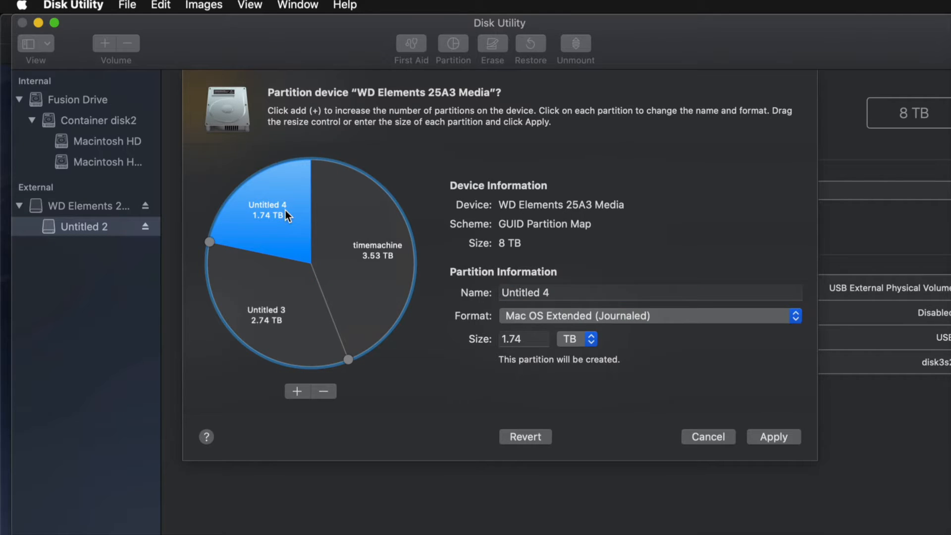
{"action": "left_click", "coordinate": [574, 295]}
{"action": "type", "text": "pc"}
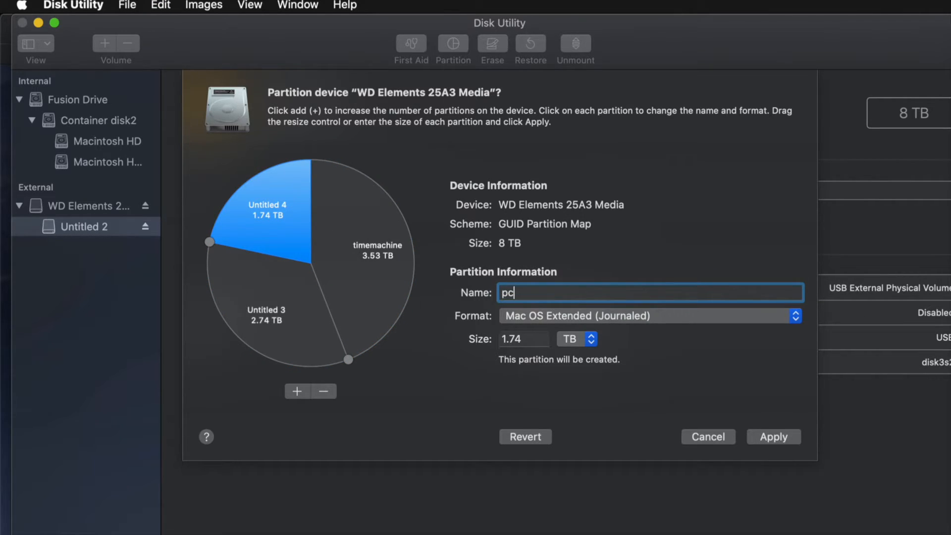
{"action": "left_click", "coordinate": [626, 322]}
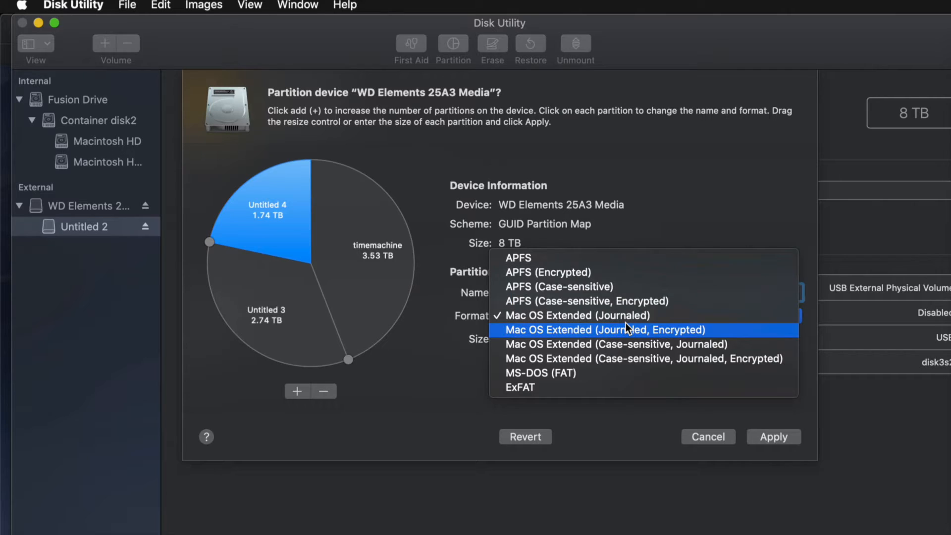
{"action": "left_click", "coordinate": [537, 386]}
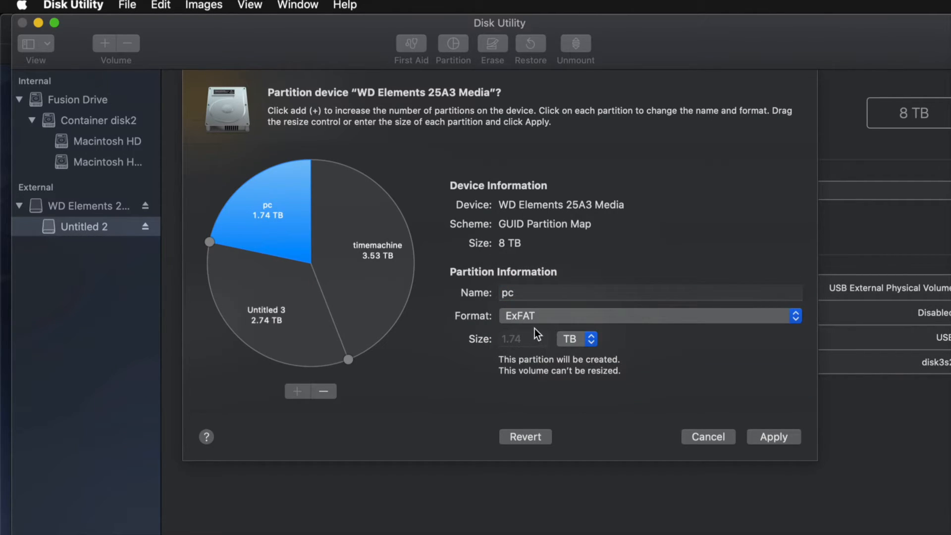
Rename the Untitled 3 partition as mac
{"action": "left_click", "coordinate": [289, 327]}
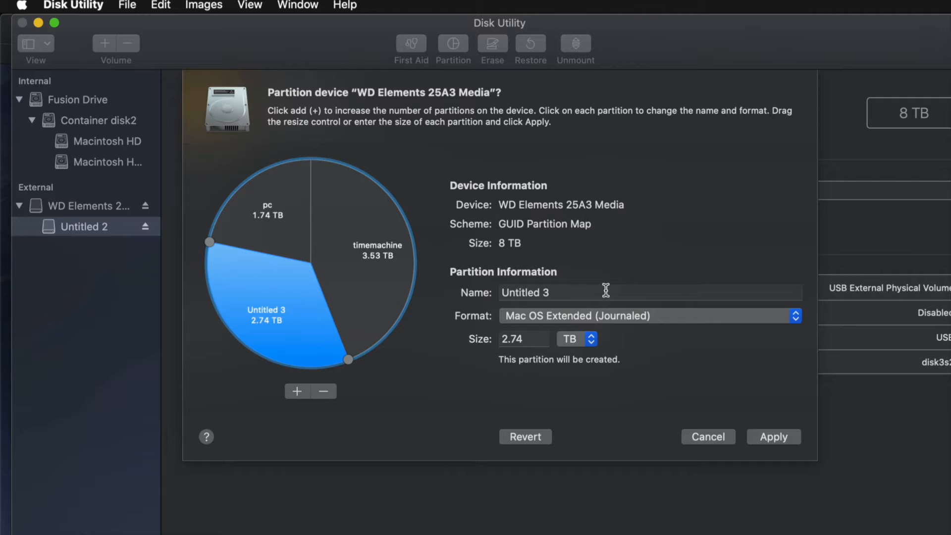
{"action": "key", "text": "Tab"}
{"action": "type", "text": "mac"}
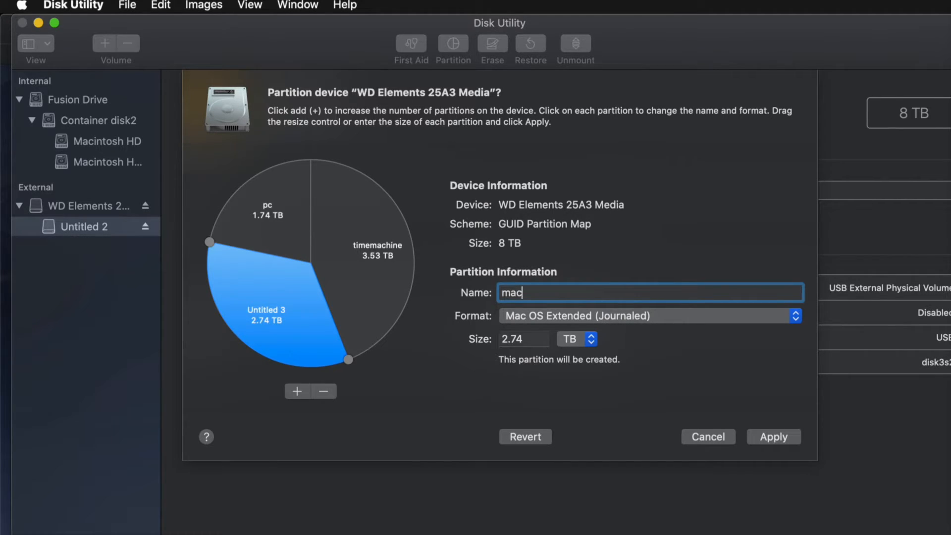
Remove the mac partition and keep ExFAT as the format of the pc partition
{"action": "left_click", "coordinate": [283, 312]}
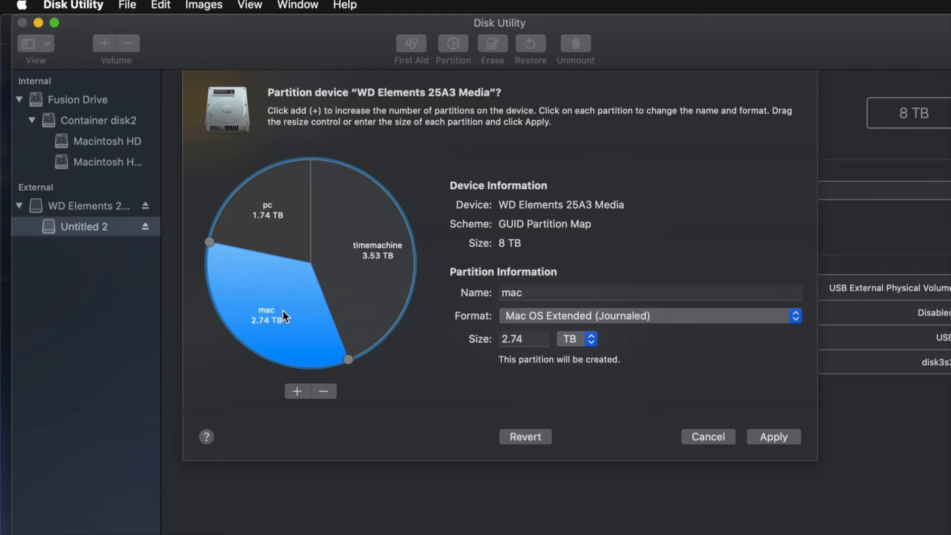
{"action": "left_click", "coordinate": [324, 392]}
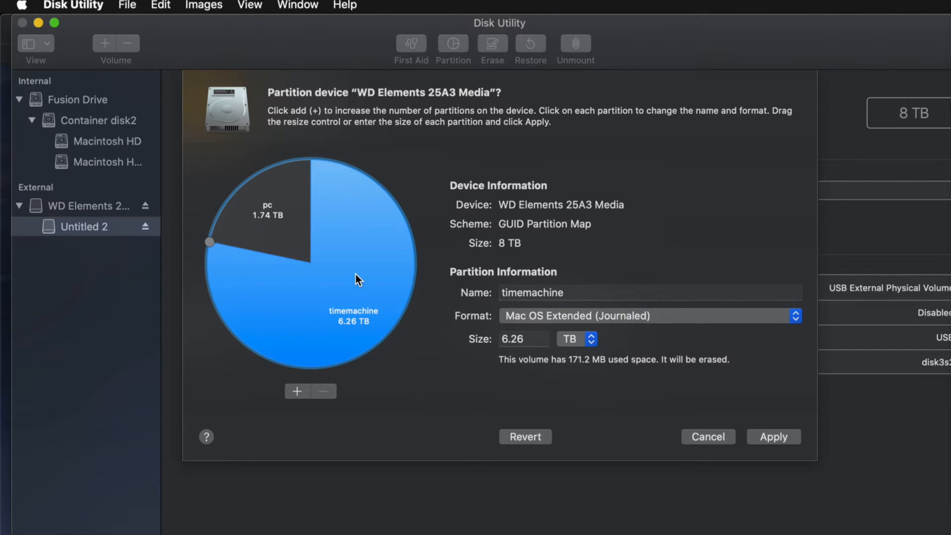
{"action": "left_click", "coordinate": [272, 233]}
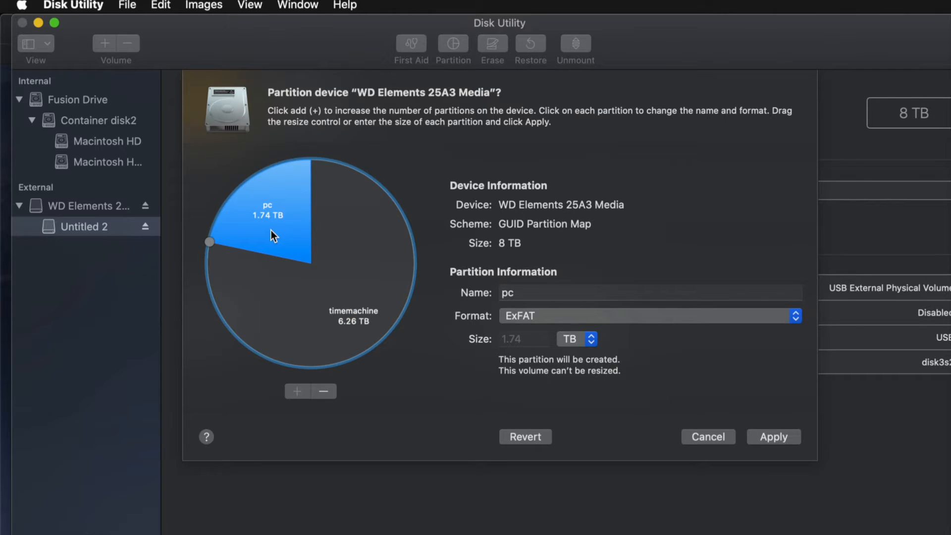
{"action": "left_click", "coordinate": [560, 317]}
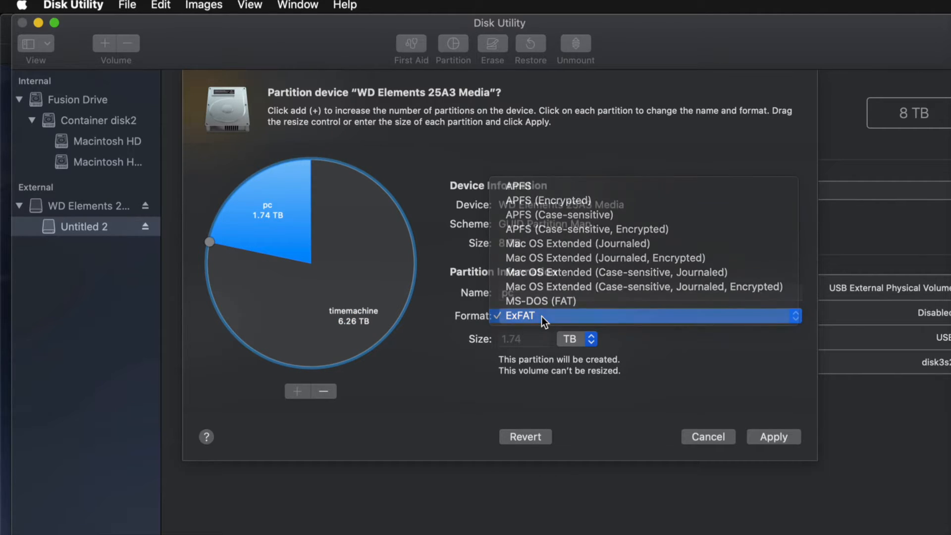
{"action": "left_click", "coordinate": [542, 316]}
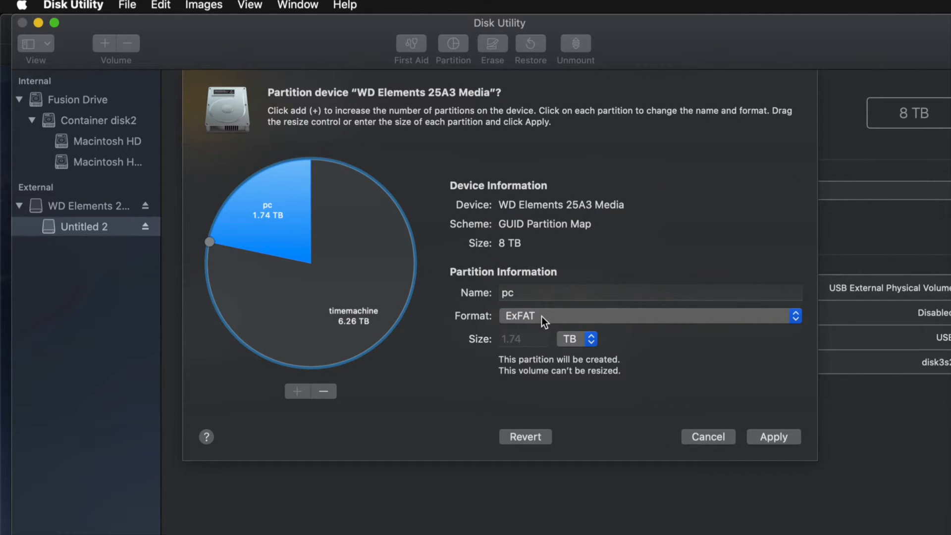
Apply the timemachine and pc partition layout to the WD Elements drive and close the finished report
{"action": "left_click", "coordinate": [394, 274]}
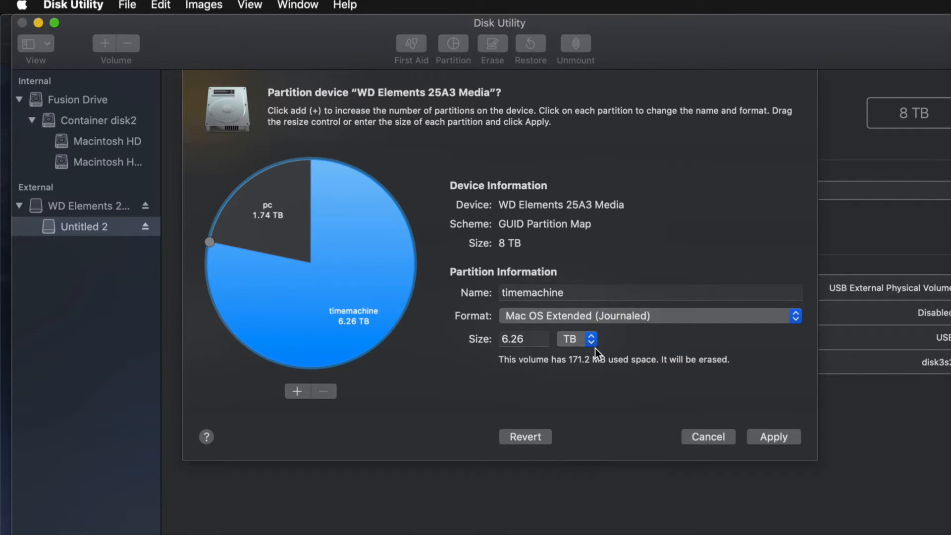
{"action": "left_click", "coordinate": [782, 441]}
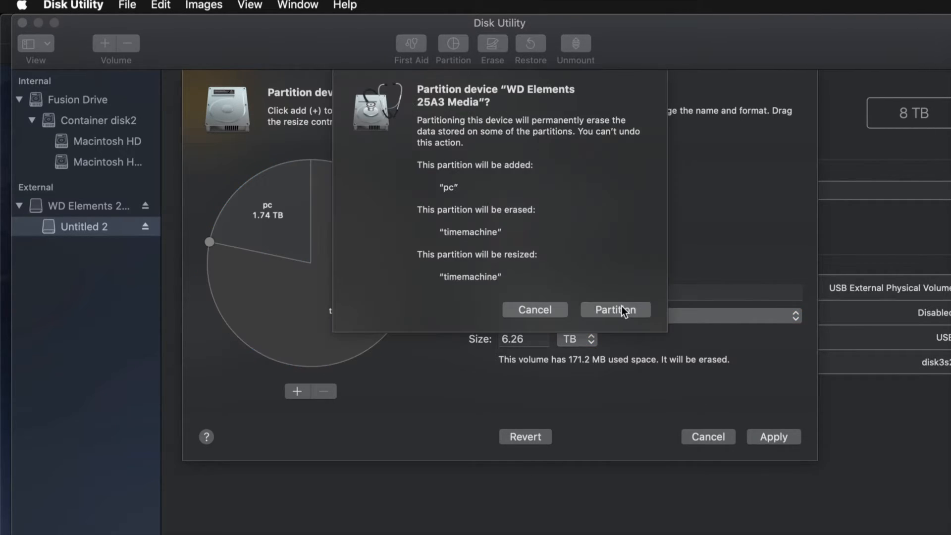
{"action": "left_click", "coordinate": [623, 310]}
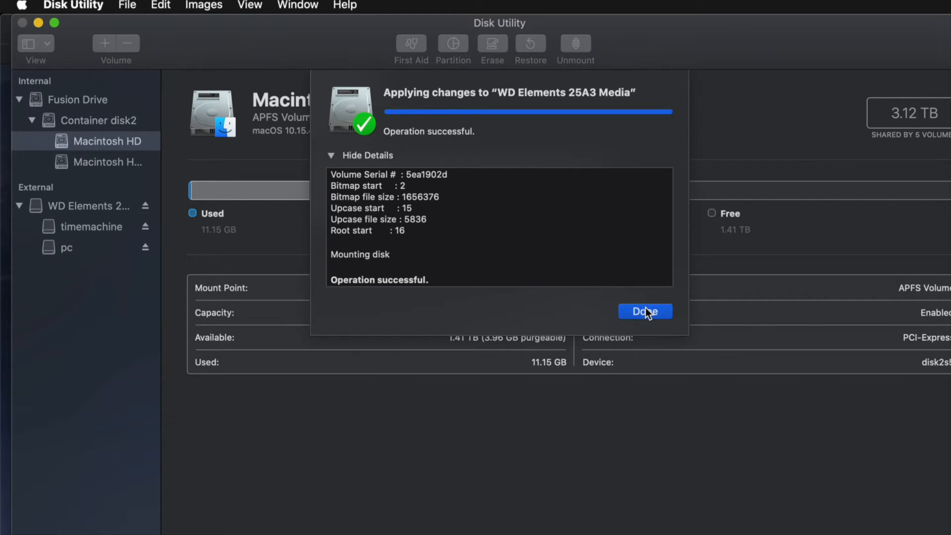
{"action": "left_click", "coordinate": [637, 307]}
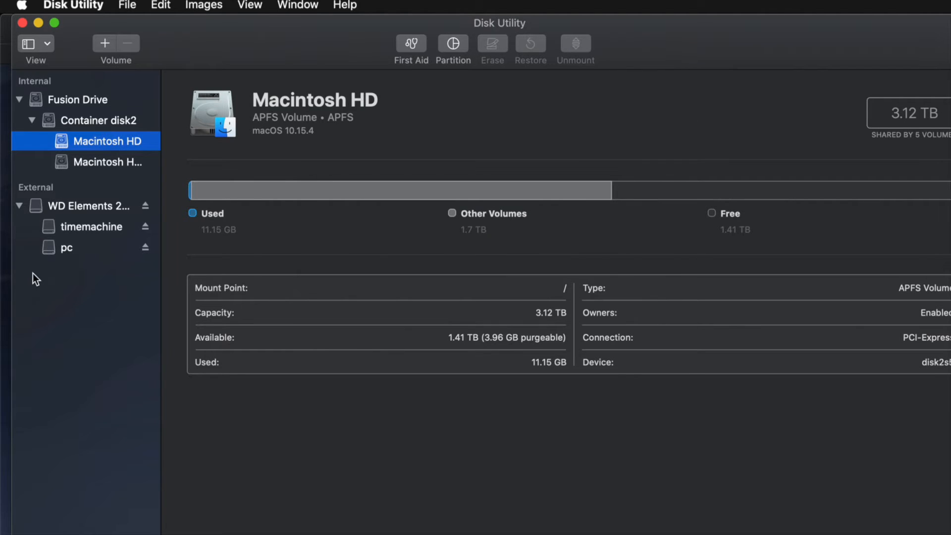
Inspect the new timemachine and pc volumes, switch to Finder, and browse both volumes there
{"action": "left_click", "coordinate": [82, 227]}
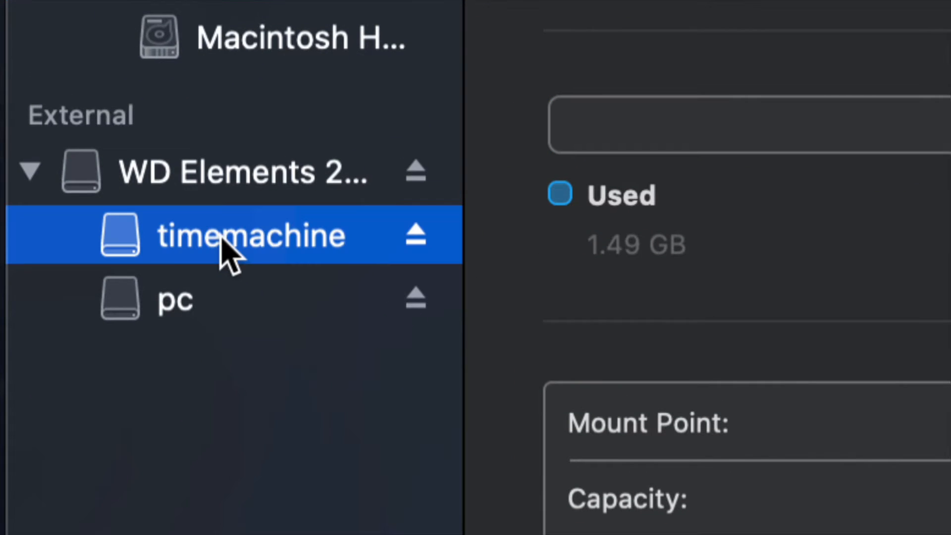
{"action": "left_click", "coordinate": [225, 295]}
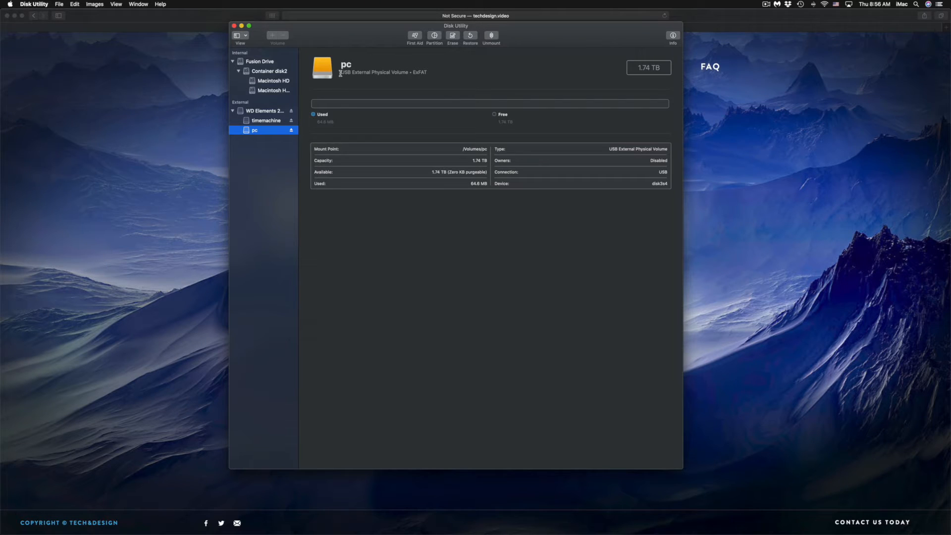
{"action": "mouse_move", "coordinate": [54, 531]}
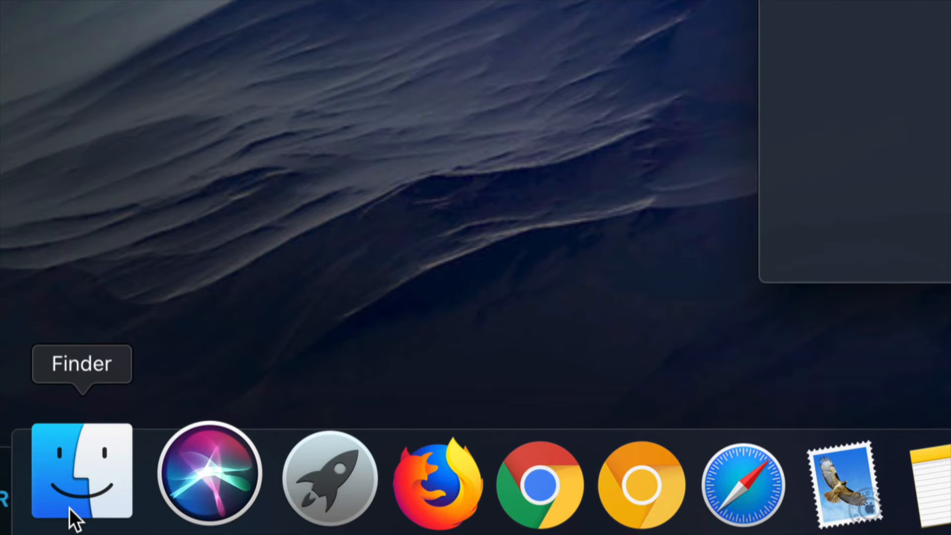
{"action": "left_click", "coordinate": [69, 507]}
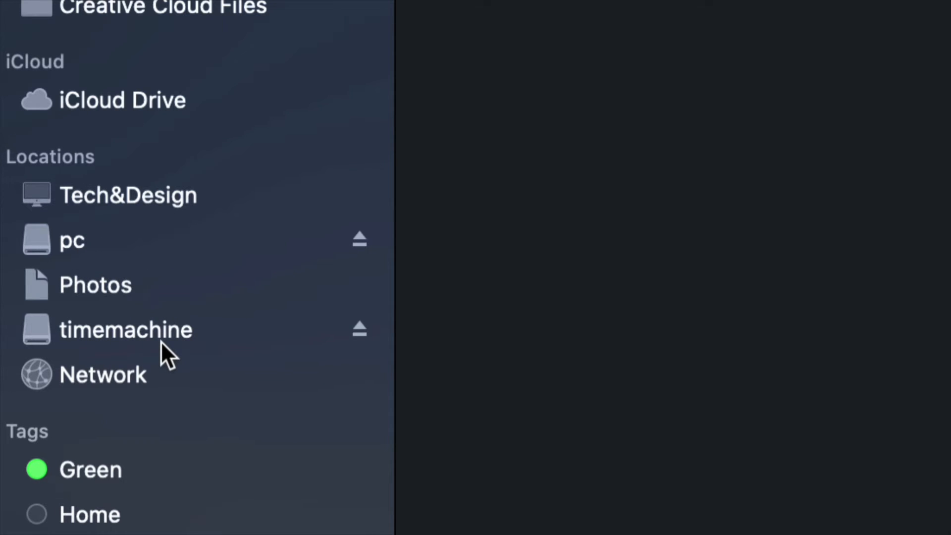
{"action": "left_click", "coordinate": [67, 239]}
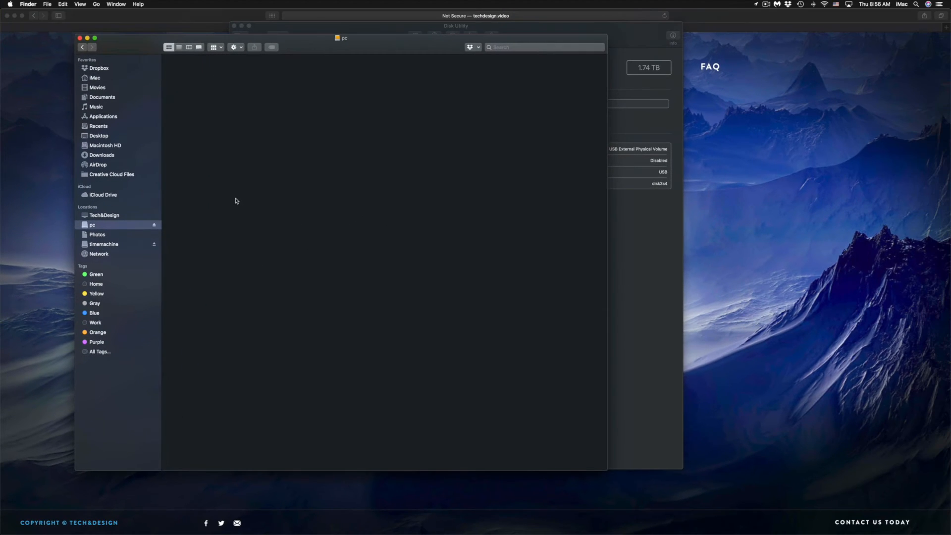
{"action": "left_click_drag", "start_coordinate": [313, 50], "coordinate": [348, 107]}
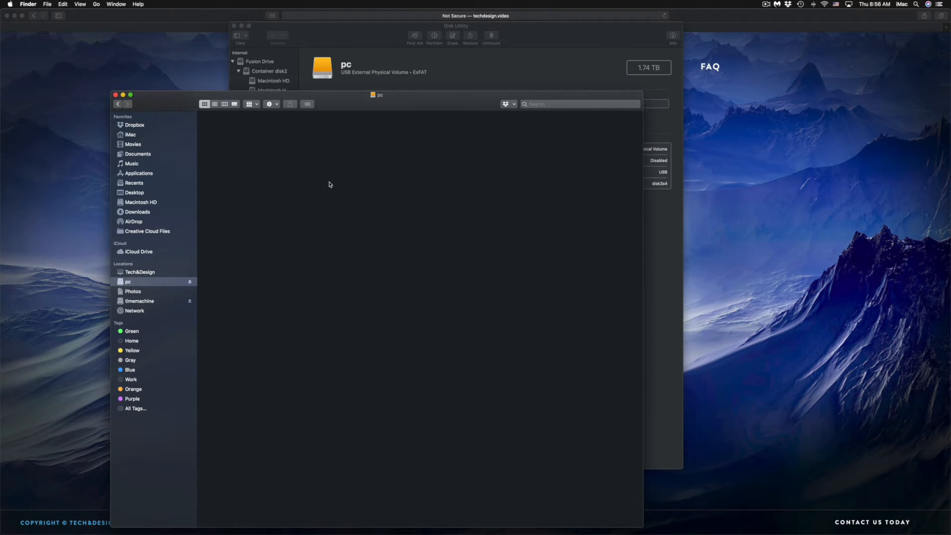
{"action": "left_click", "coordinate": [143, 302]}
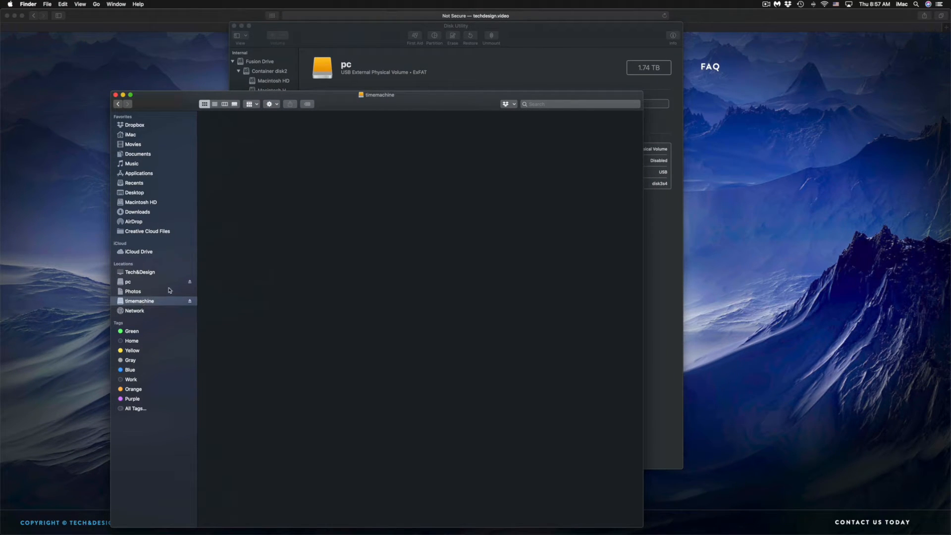
Switch to System Preferences and open the Time Machine settings
{"action": "mouse_move", "coordinate": [585, 518]}
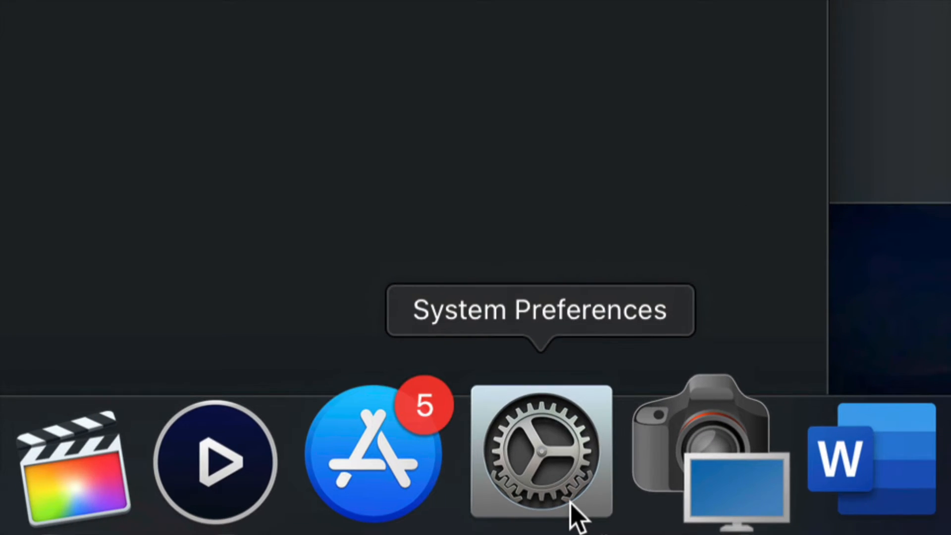
{"action": "left_click", "coordinate": [569, 503]}
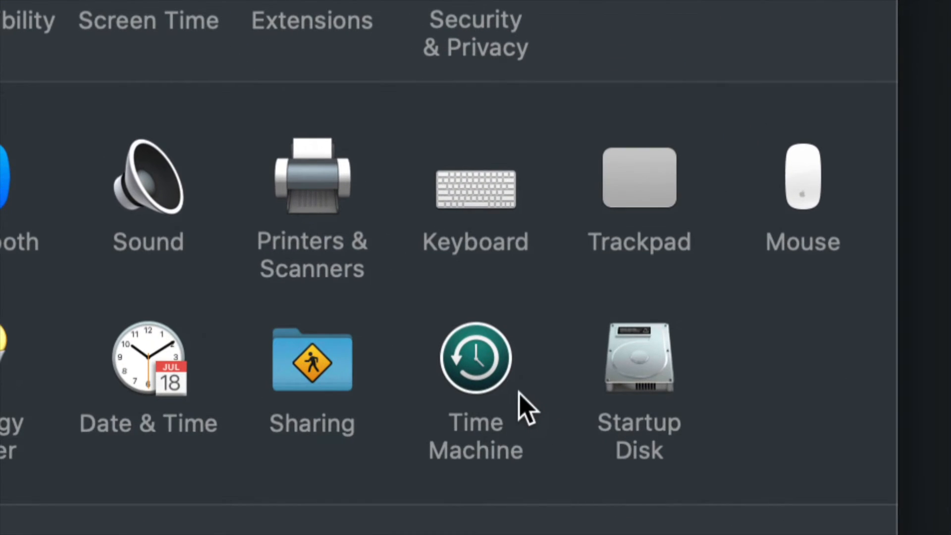
{"action": "left_click", "coordinate": [488, 373]}
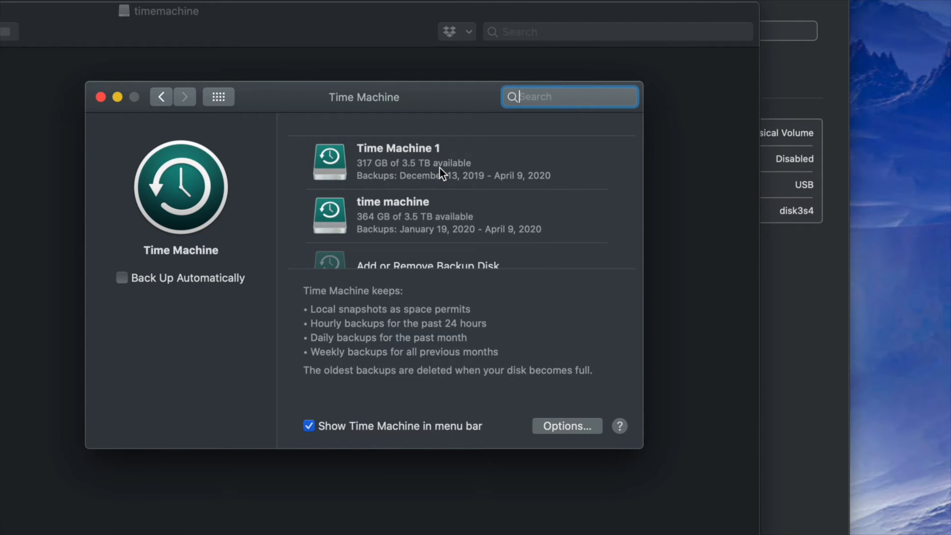
Add the available 6.26 TB timemachine volume as a Time Machine backup disk, leaving backup encryption off
{"action": "scroll", "coordinate": [440, 173], "scroll_direction": "down", "scroll_amount": 3}
{"action": "scroll", "coordinate": [441, 174], "scroll_direction": "up", "scroll_amount": 3}
{"action": "scroll", "coordinate": [440, 174], "scroll_direction": "down", "scroll_amount": 2}
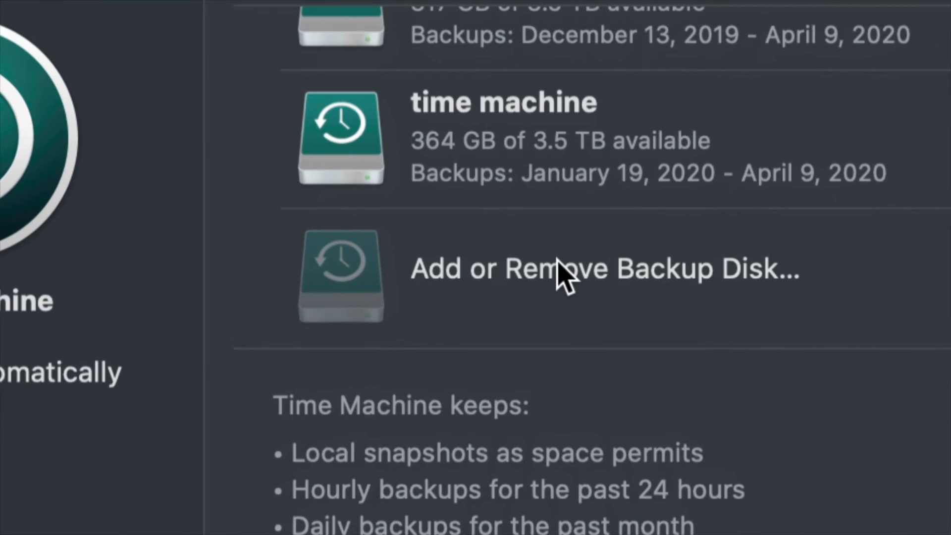
{"action": "left_click", "coordinate": [607, 287]}
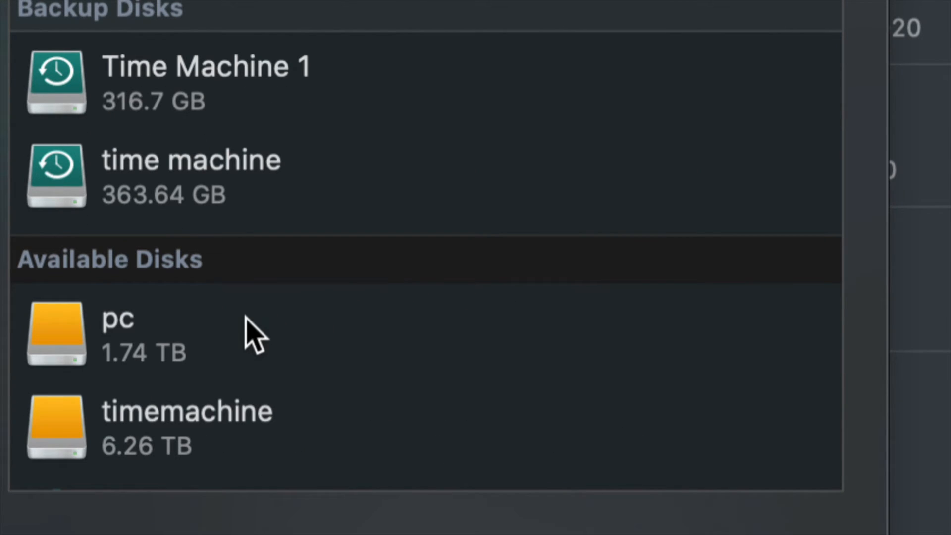
{"action": "scroll", "coordinate": [245, 324], "scroll_direction": "down", "scroll_amount": 3}
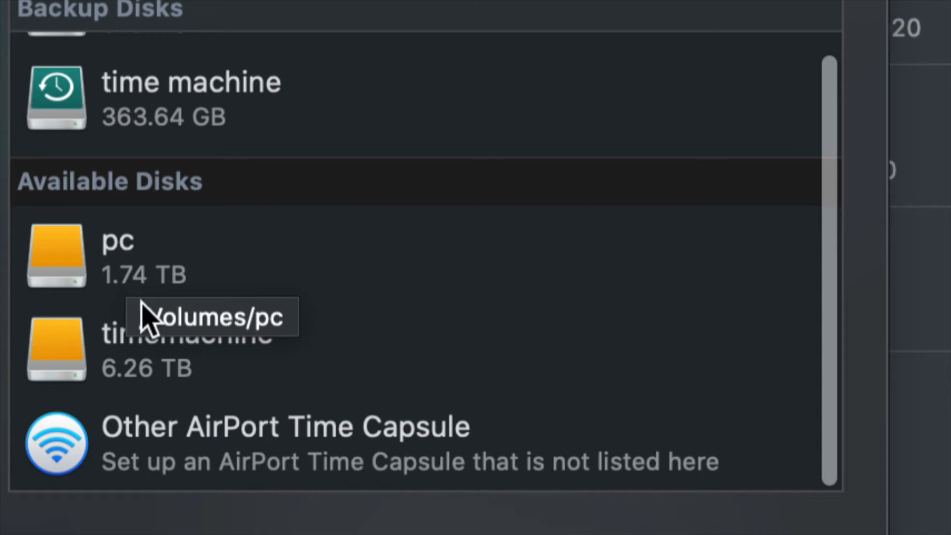
{"action": "left_click", "coordinate": [179, 344]}
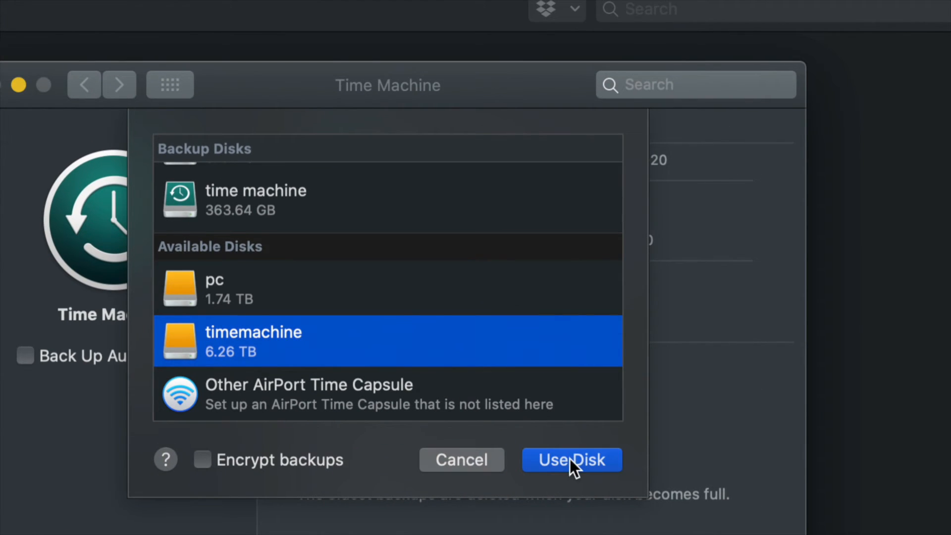
{"action": "left_click", "coordinate": [559, 457]}
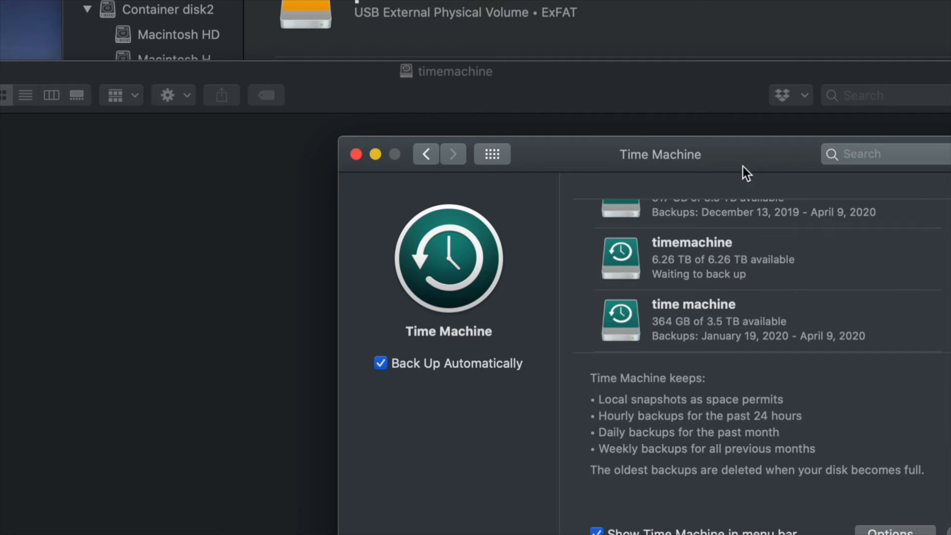
Move the Time Machine window aside and check the Time Machine backup status from the desktop
{"action": "left_click_drag", "start_coordinate": [742, 167], "coordinate": [563, 112]}
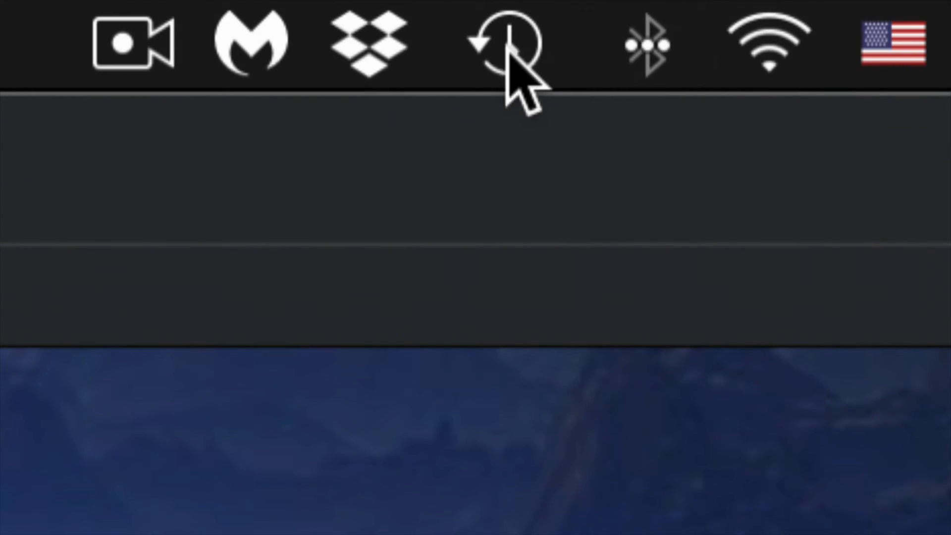
{"action": "left_click", "coordinate": [501, 55]}
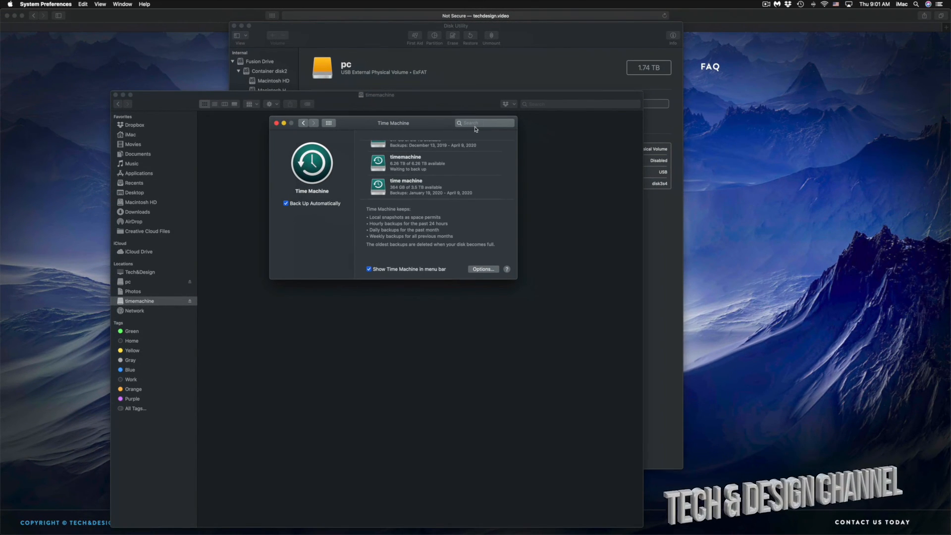
Reposition the Time Machine window, switch to Disk Utility to view the pc volume, and return to Safari
{"action": "left_click_drag", "start_coordinate": [406, 126], "coordinate": [525, 175]}
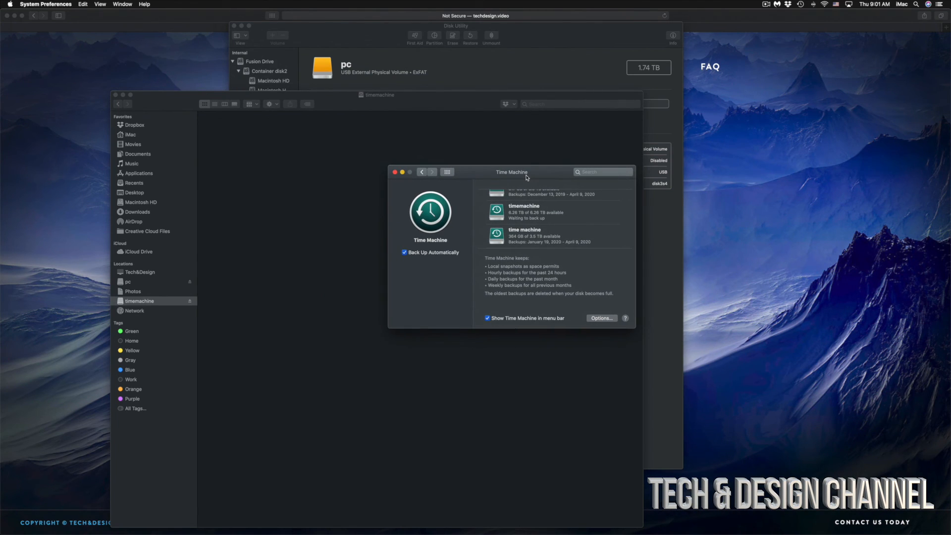
{"action": "left_click", "coordinate": [526, 43]}
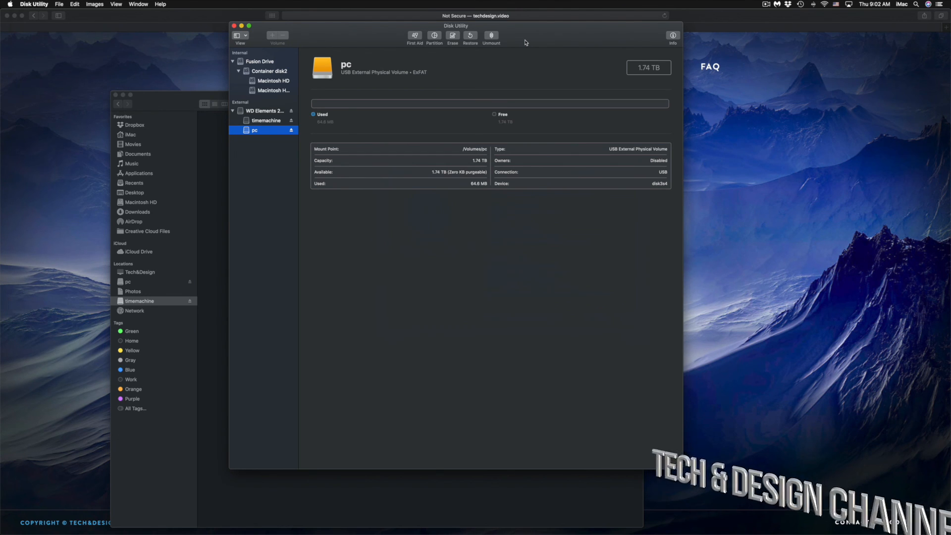
{"action": "left_click", "coordinate": [817, 134]}
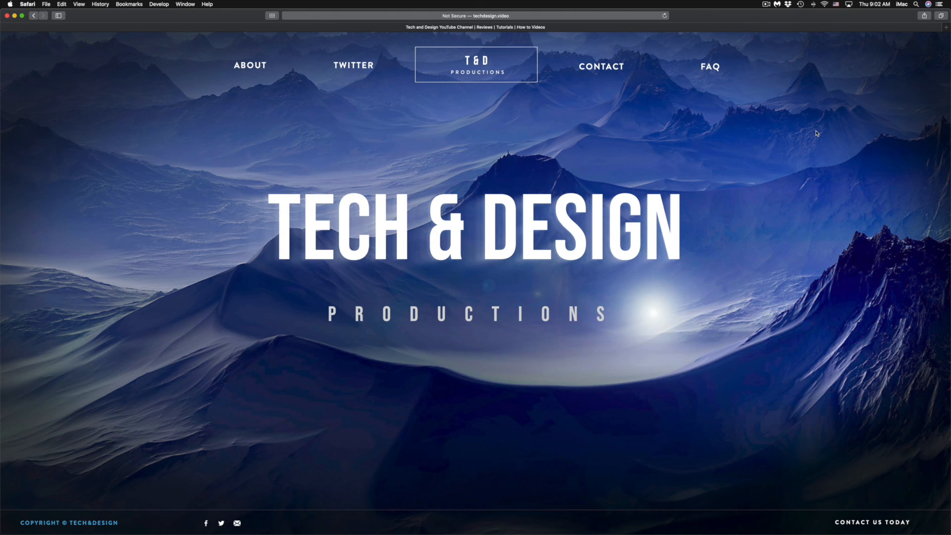